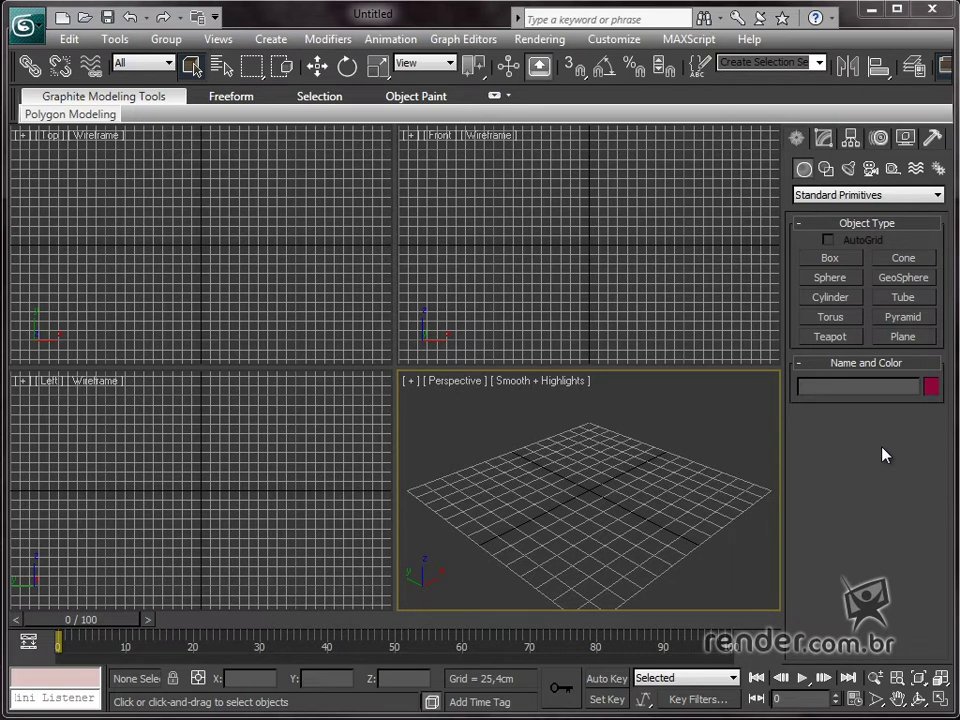
Step: Open the 'Navegar é preciso' scene from the scenes folder
middle_drag(722, 531, 708, 525)
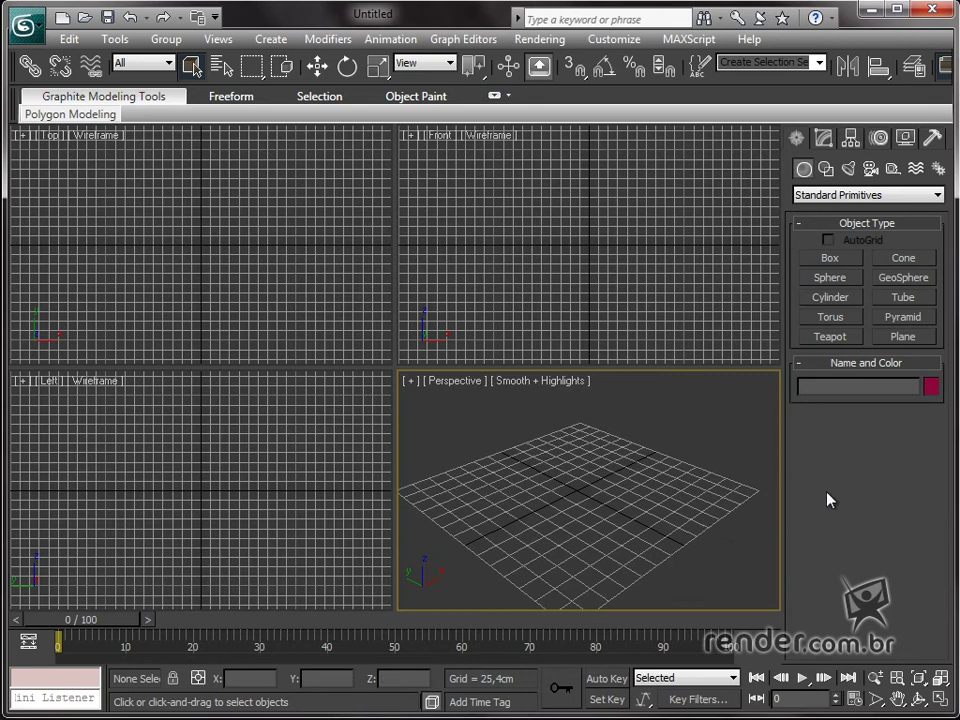
click(86, 20)
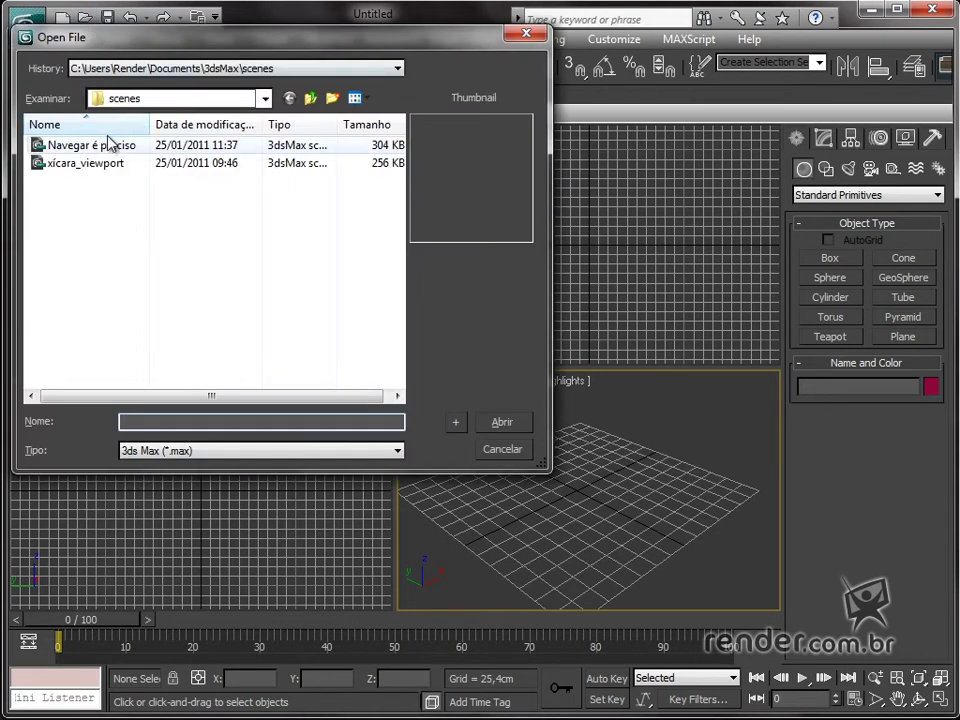
click(52, 146)
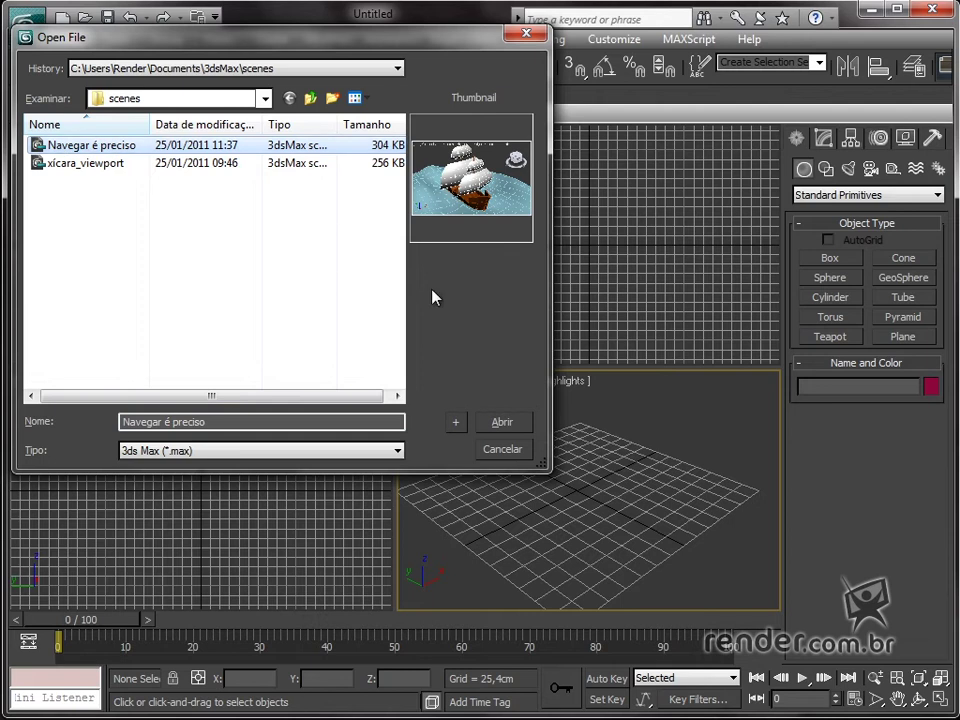
click(522, 428)
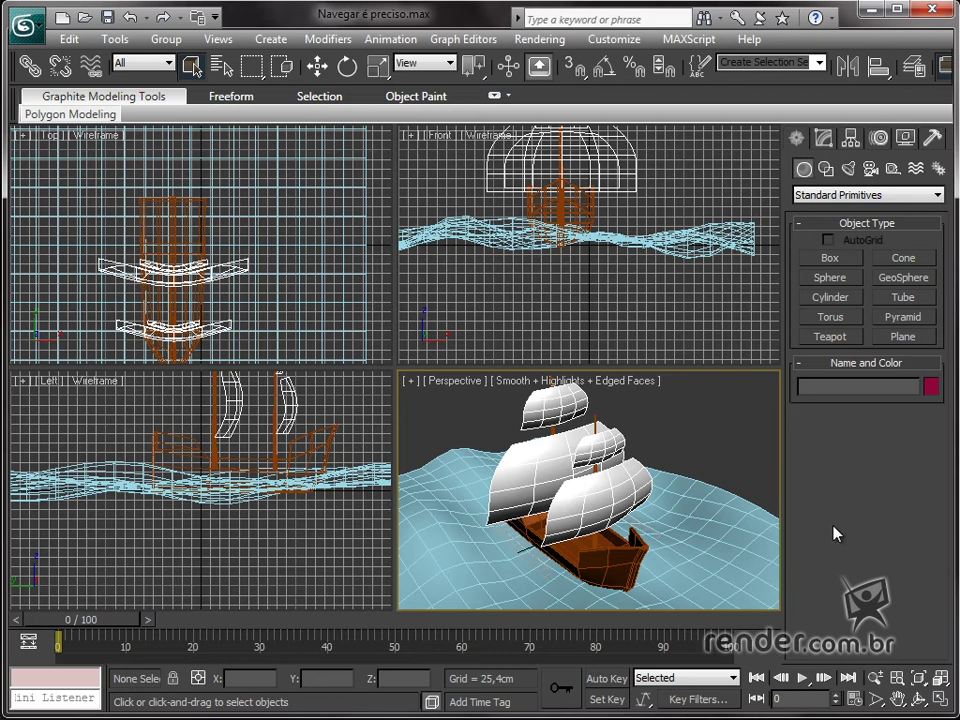
Step: Zoom the Perspective view in toward the ship's sails, then back out to a full view
click(879, 680)
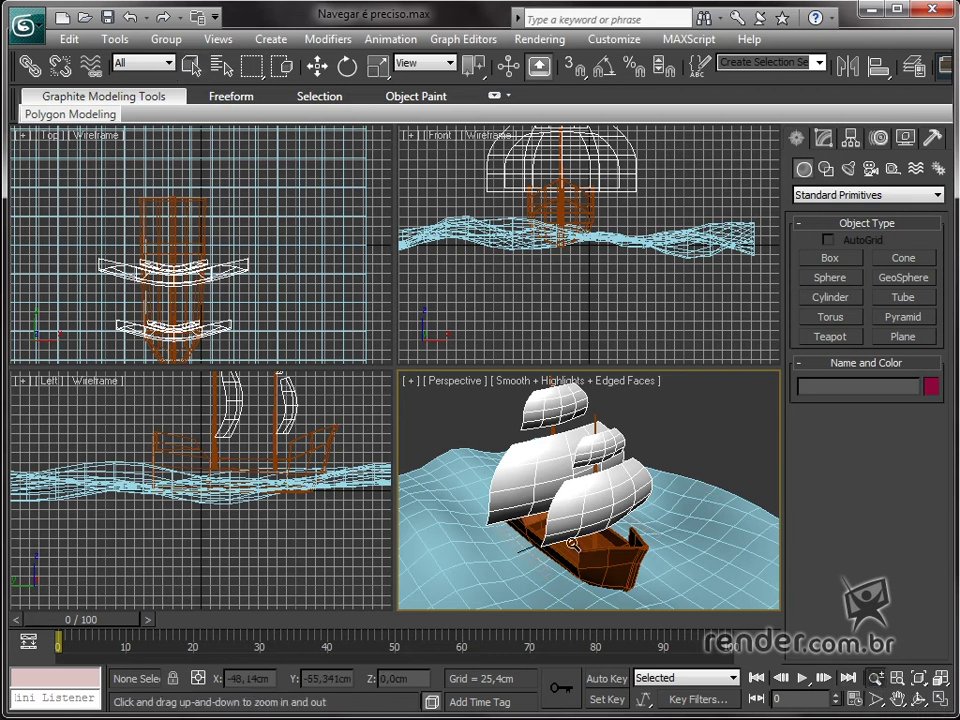
drag(561, 505, 608, 346)
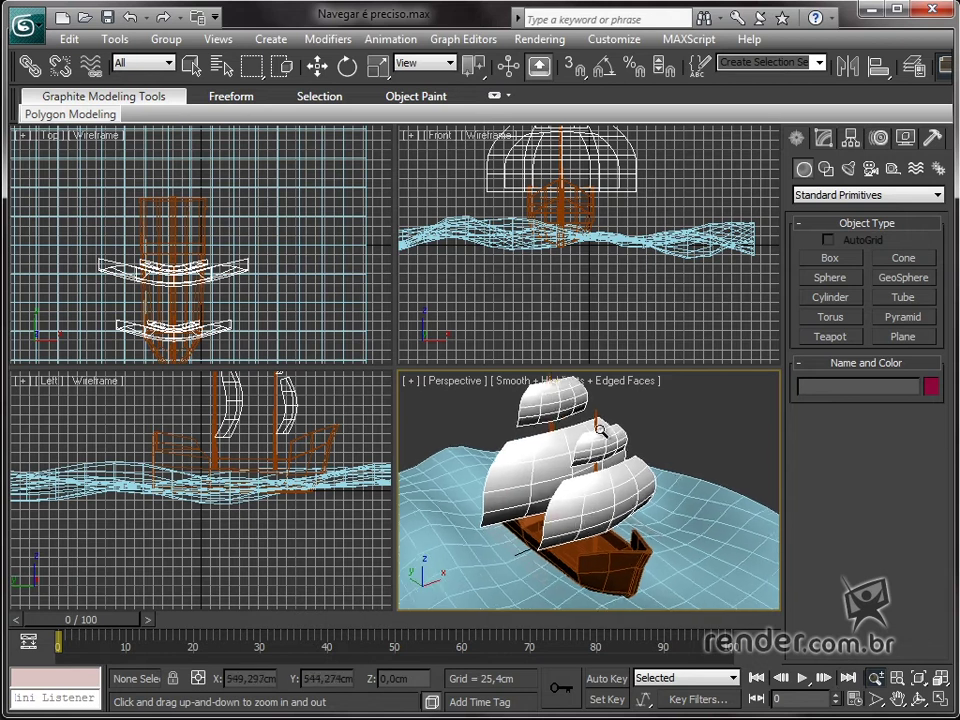
mouse_move(608, 287)
mouse_down()
mouse_move(608, 160)
mouse_move(627, 523)
mouse_move(567, 485)
mouse_move(579, 491)
mouse_move(596, 300)
mouse_move(583, 347)
mouse_move(654, 621)
mouse_move(609, 500)
mouse_up()
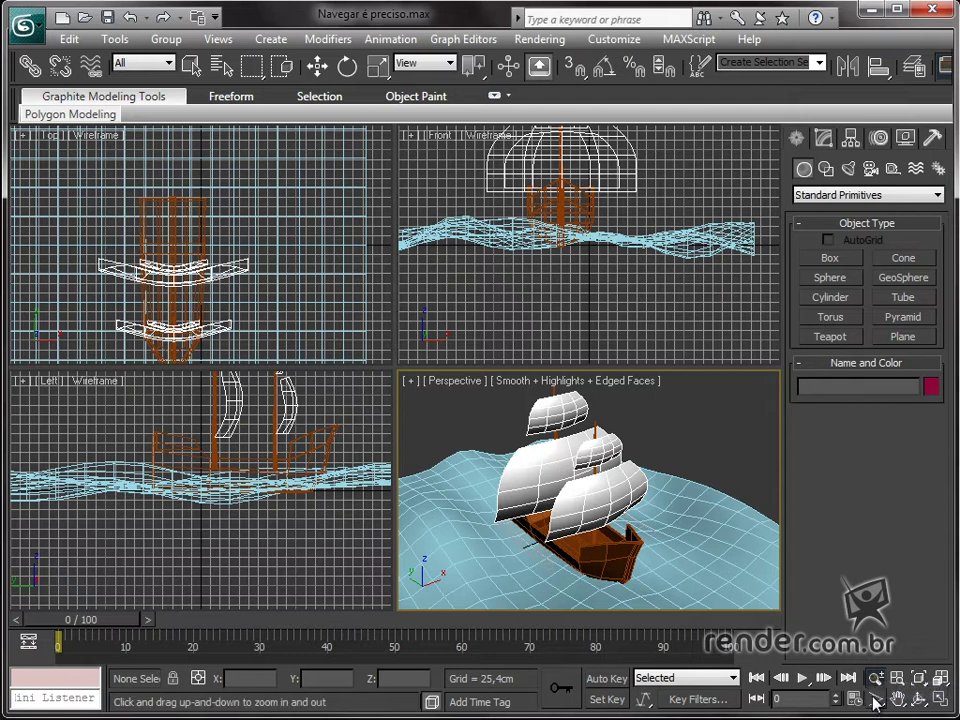
Step: Zoom all four viewports in together, then out to show the whole ship and sea
click(896, 681)
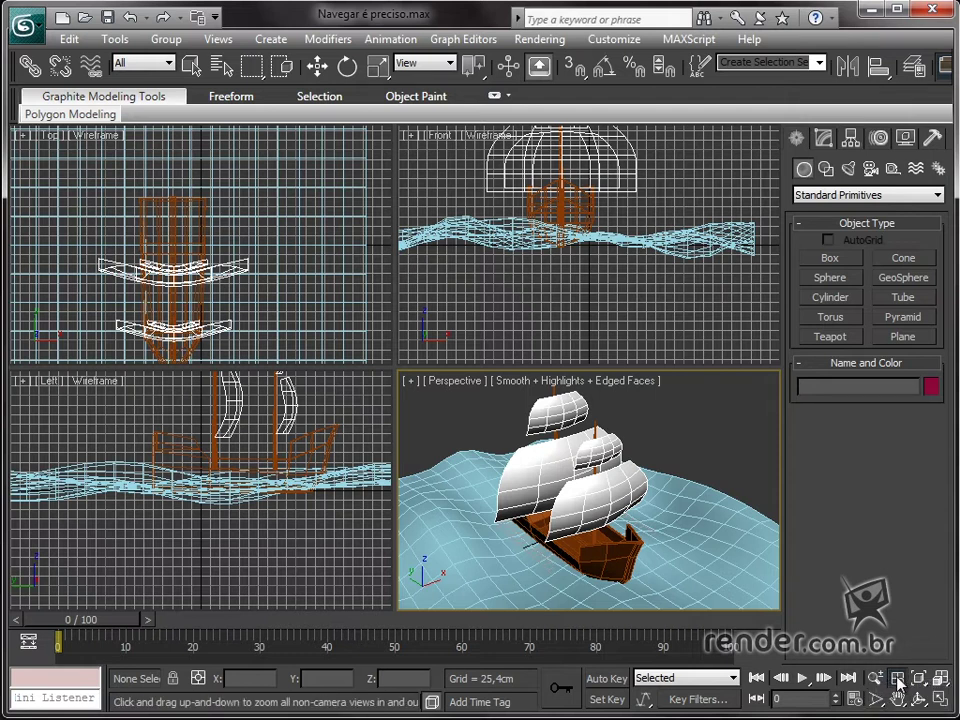
mouse_move(581, 512)
mouse_down()
mouse_move(617, 408)
mouse_move(620, 437)
mouse_up()
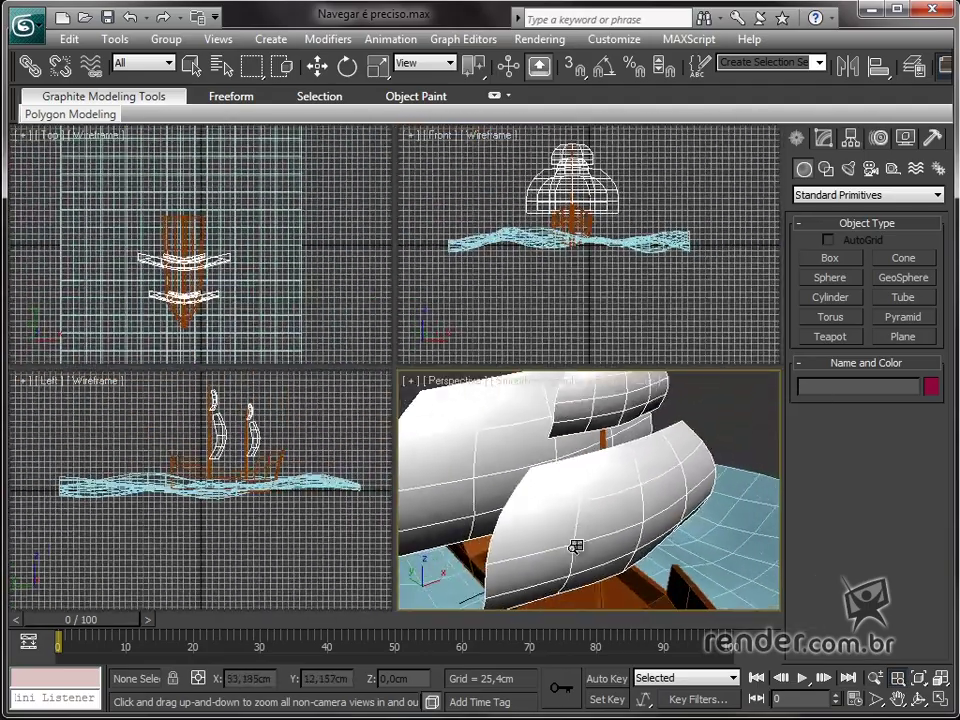
drag(620, 437, 568, 574)
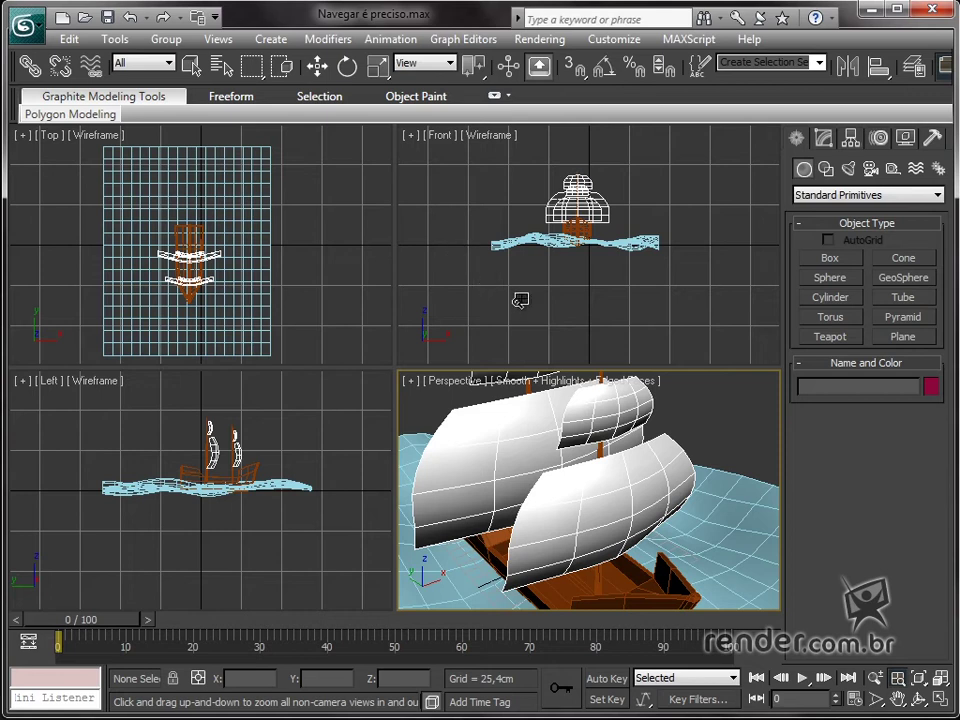
click(876, 699)
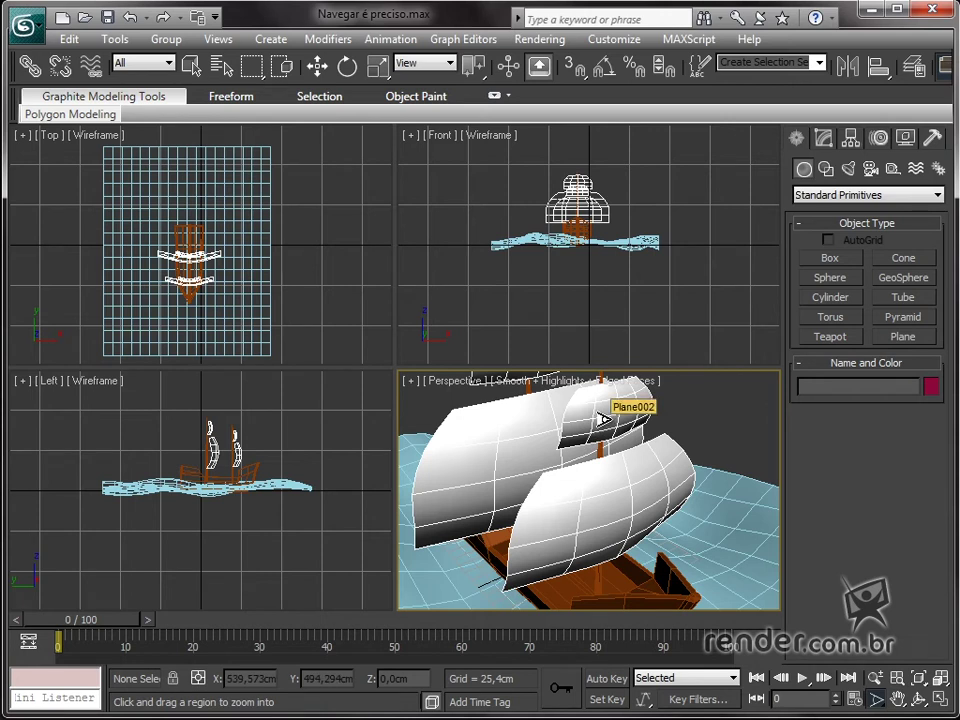
Step: Zoom the Perspective view far out, orbit to a new angle, and wheel back in on the ship
ctrl+alt+middle_drag(601, 418, 601, 632)
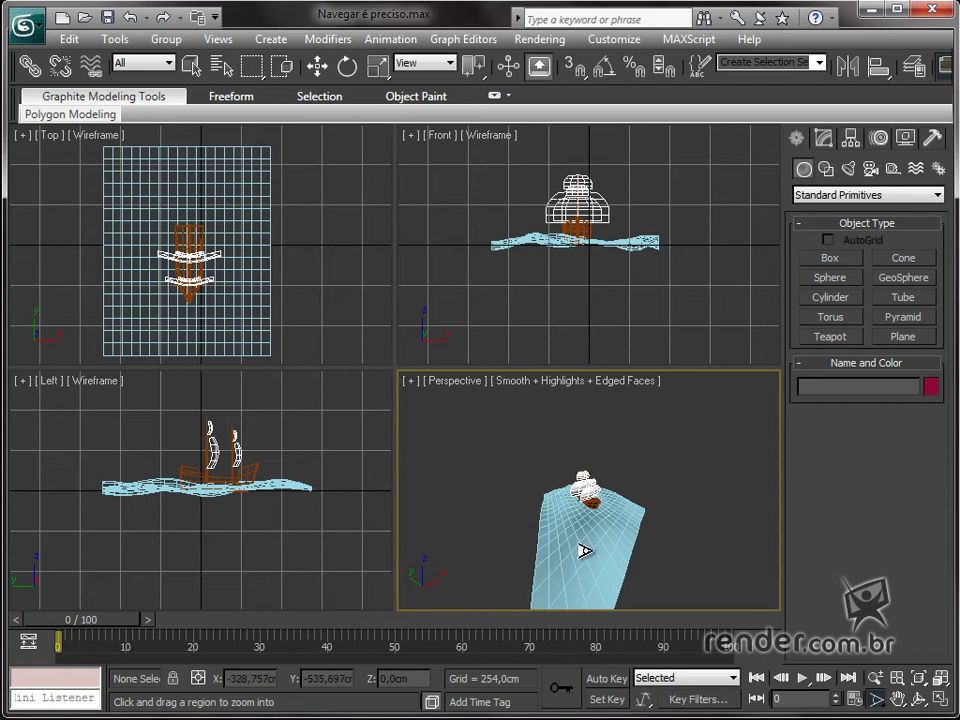
mouse_move(585, 550)
alt+middle_down()
mouse_move(576, 482)
mouse_move(583, 497)
alt+middle_up()
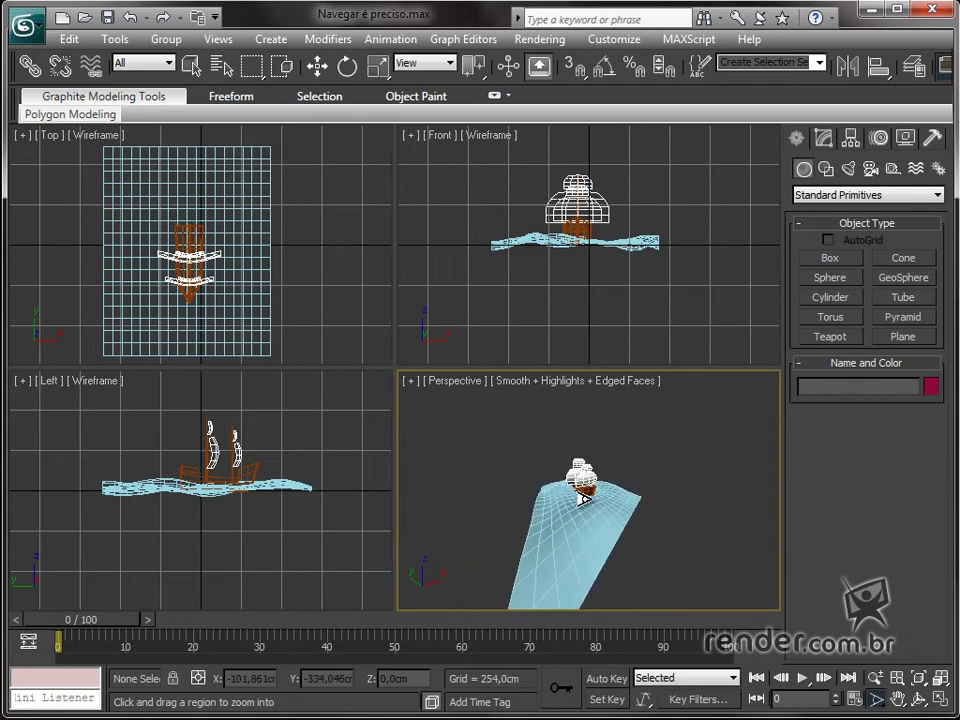
scroll(583, 488, up, 5)
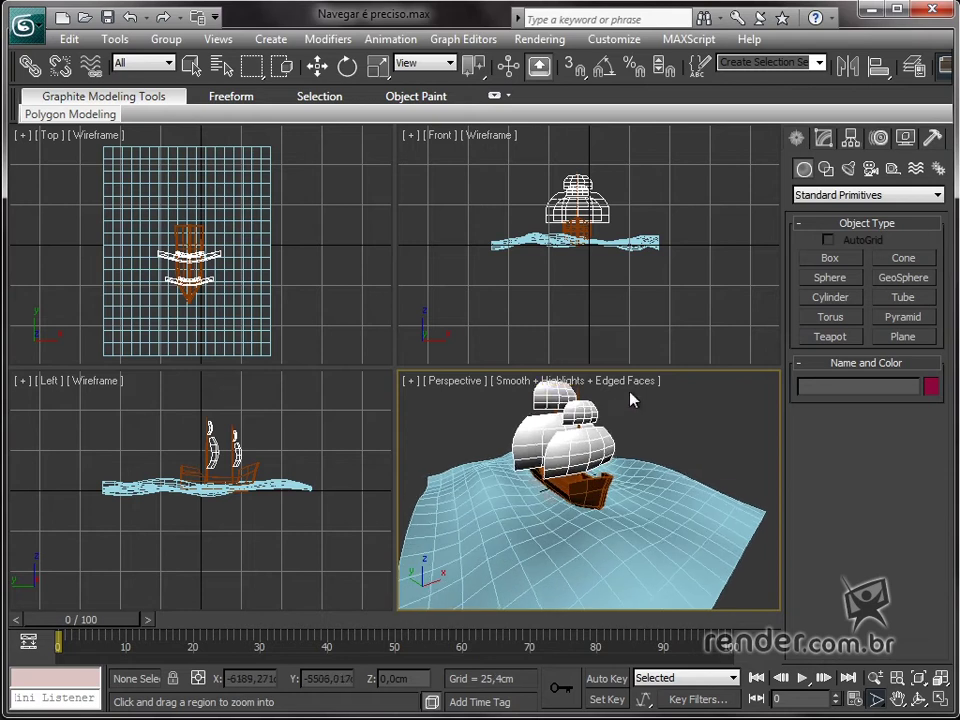
Step: Maximize the Perspective viewport with Alt+W and recentre the ship in it
key(alt+w)
scroll(399, 360, up, 1)
scroll(418, 307, up, 3)
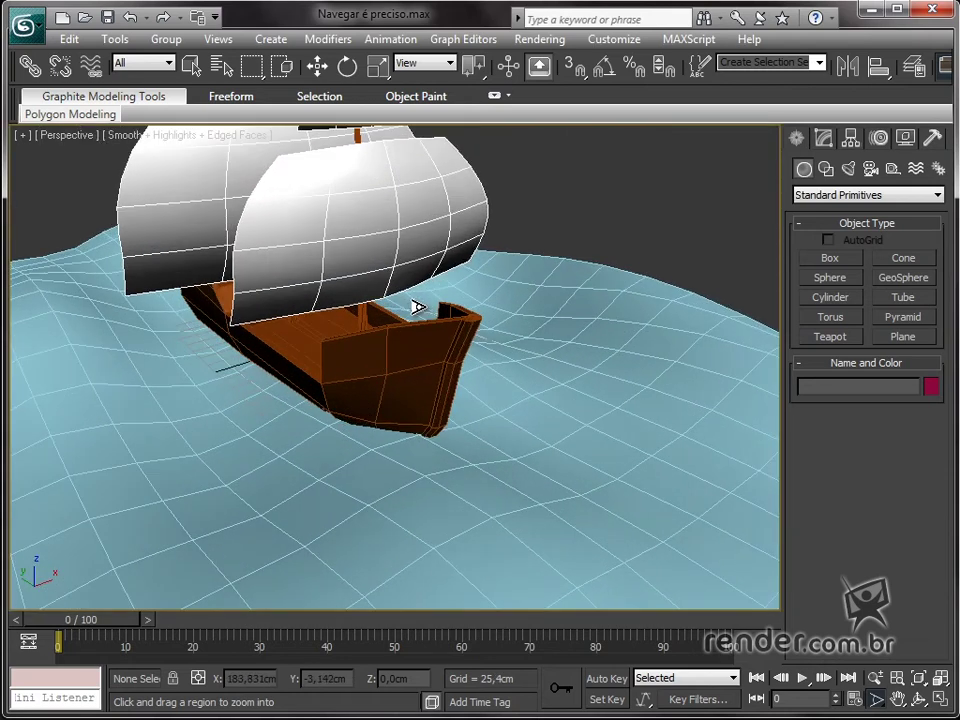
scroll(418, 307, down, 2)
scroll(414, 326, down, 3)
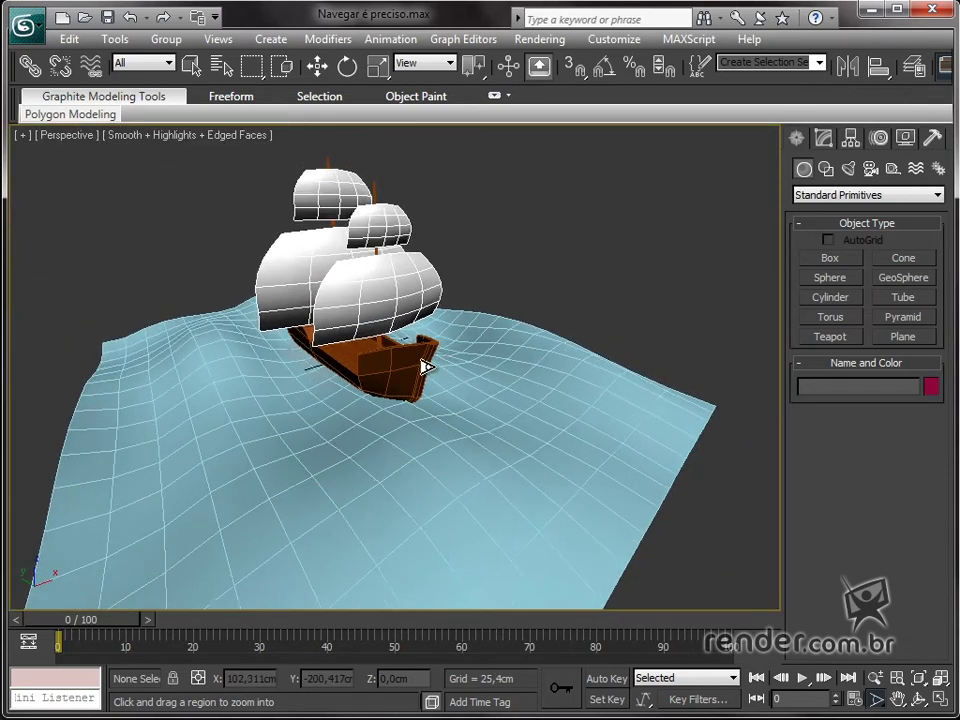
mouse_move(414, 360)
middle_down()
mouse_move(393, 350)
mouse_move(425, 368)
middle_up()
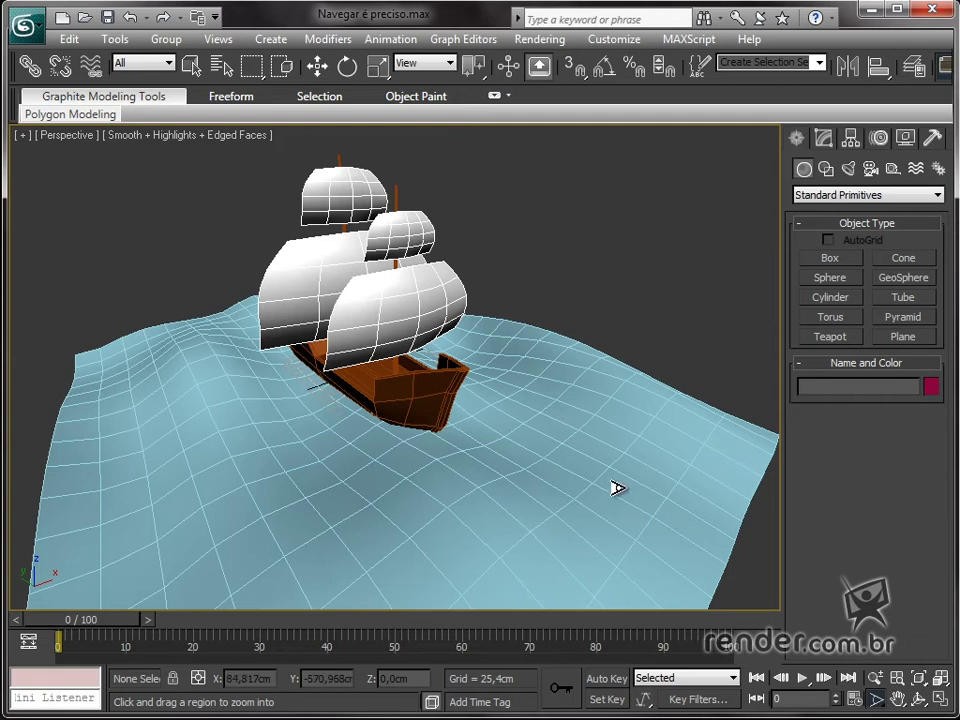
Step: Zoom in close on the ship and orbit to see it from another angle
scroll(621, 470, up, 2)
scroll(628, 453, up, 2)
scroll(634, 445, up, 1)
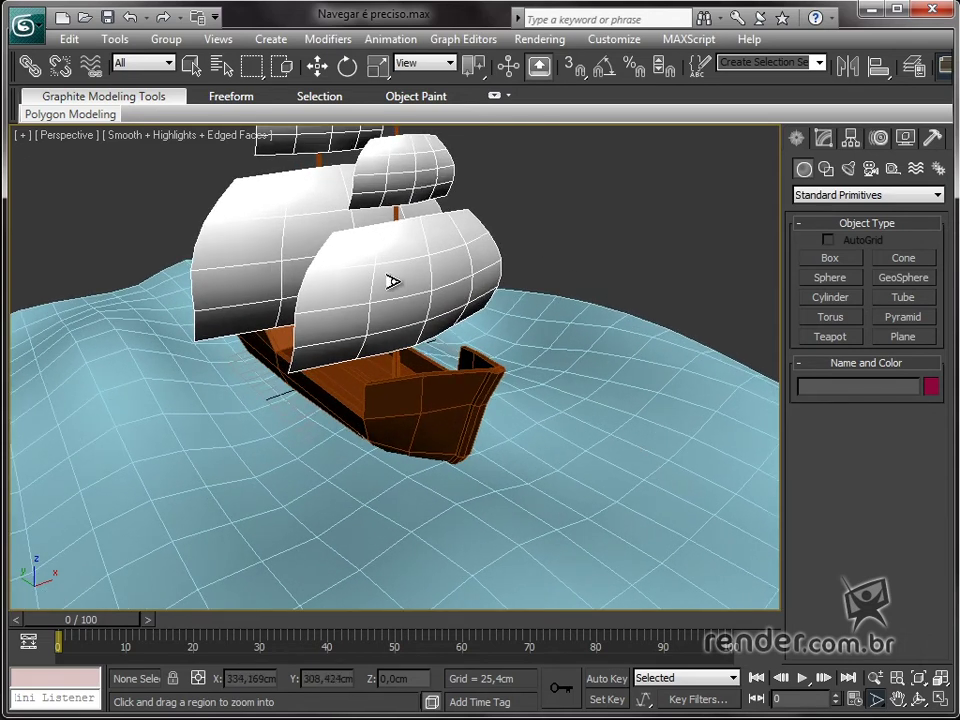
alt+middle_drag(392, 282, 605, 388)
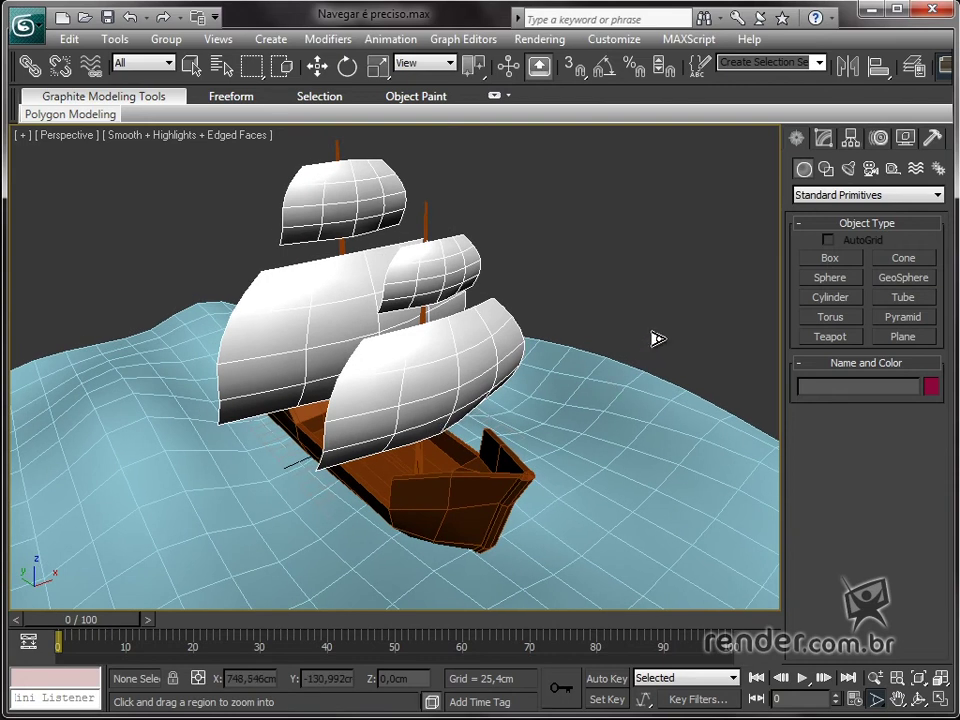
Step: Pan the Perspective view so the ship and sea sit lower in the frame
click(903, 703)
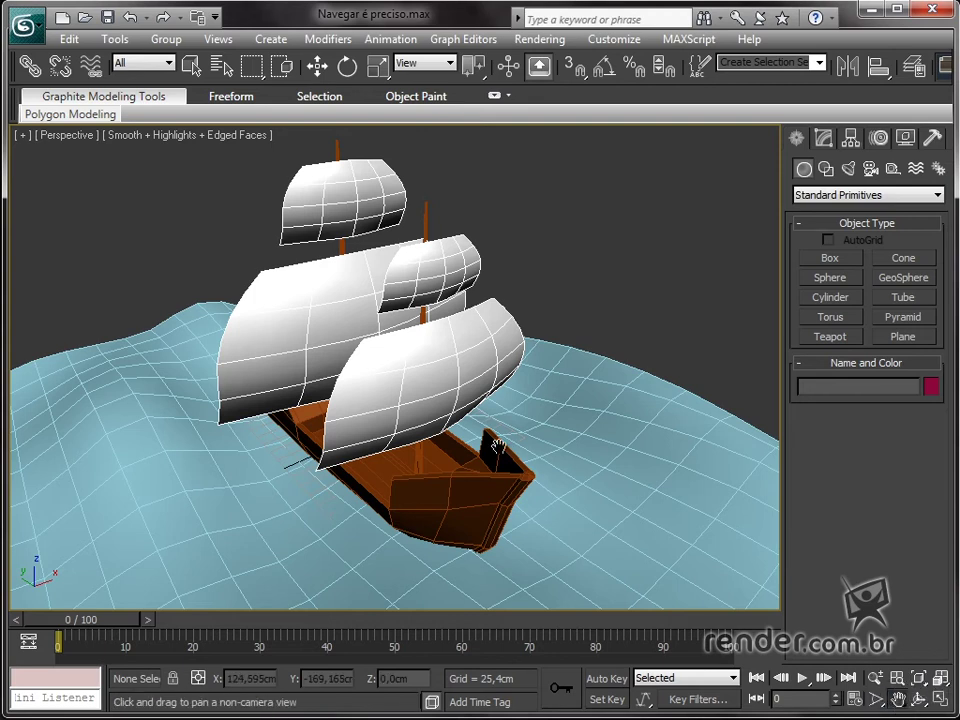
mouse_move(171, 295)
mouse_down()
mouse_move(163, 328)
mouse_move(105, 330)
mouse_move(392, 386)
mouse_move(460, 343)
mouse_up()
drag(407, 303, 356, 378)
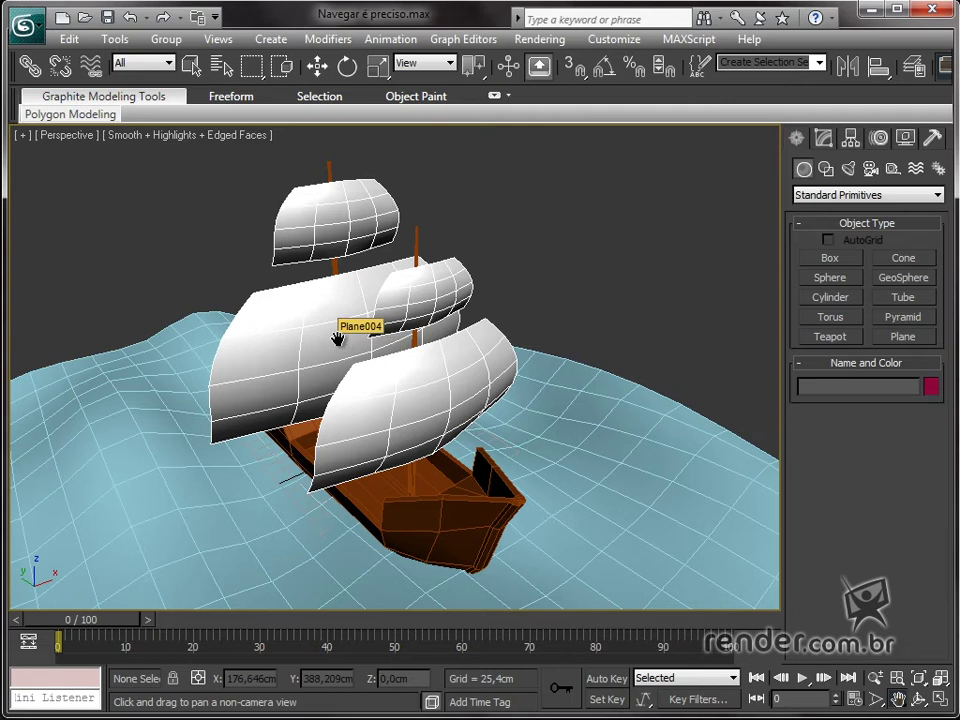
mouse_move(369, 339)
mouse_down()
mouse_move(369, 420)
mouse_move(131, 343)
mouse_move(371, 189)
mouse_move(522, 395)
mouse_move(341, 339)
mouse_move(388, 326)
mouse_move(355, 390)
mouse_up()
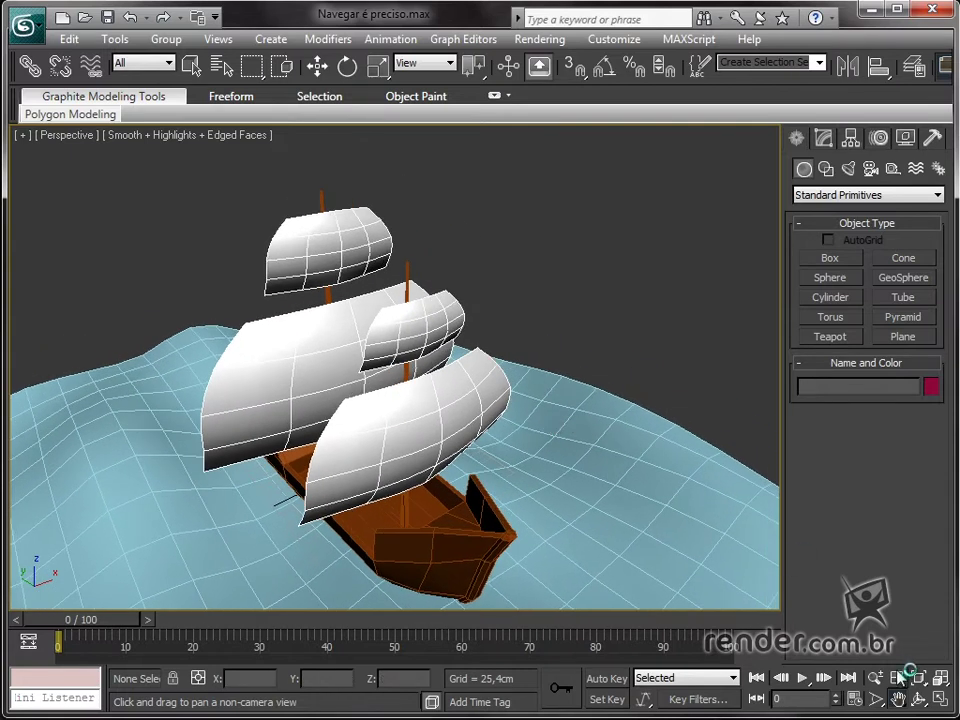
Step: Orbit the Perspective view down to a low front angle on the ship
click(922, 700)
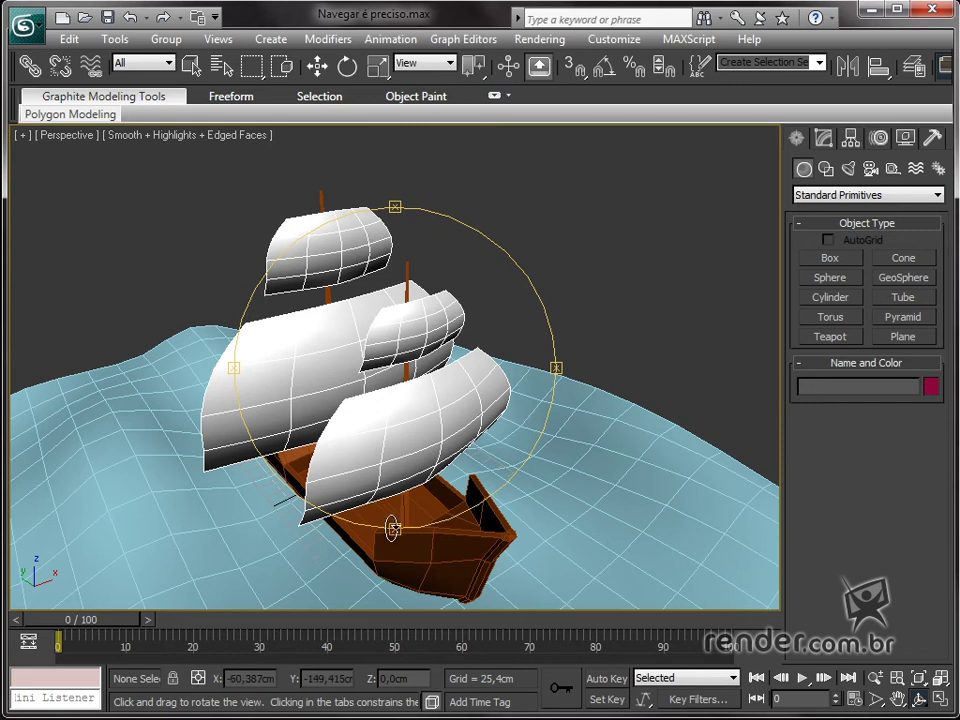
mouse_move(395, 528)
mouse_down()
mouse_move(375, 489)
mouse_move(404, 377)
mouse_move(165, 364)
mouse_up()
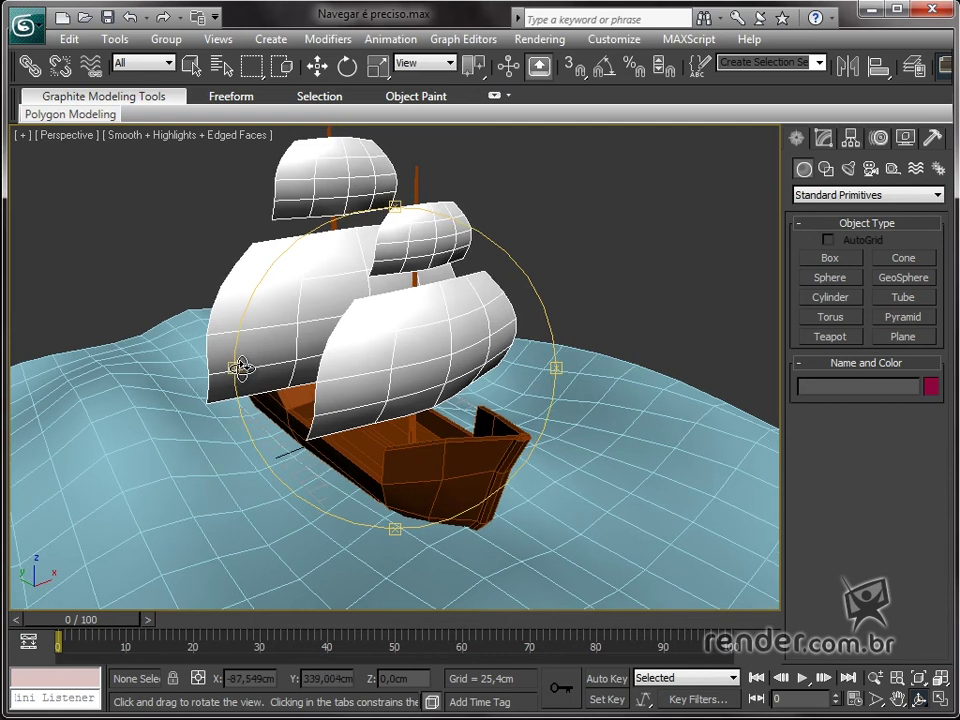
mouse_move(236, 368)
mouse_down()
mouse_move(340, 358)
mouse_move(231, 353)
mouse_up()
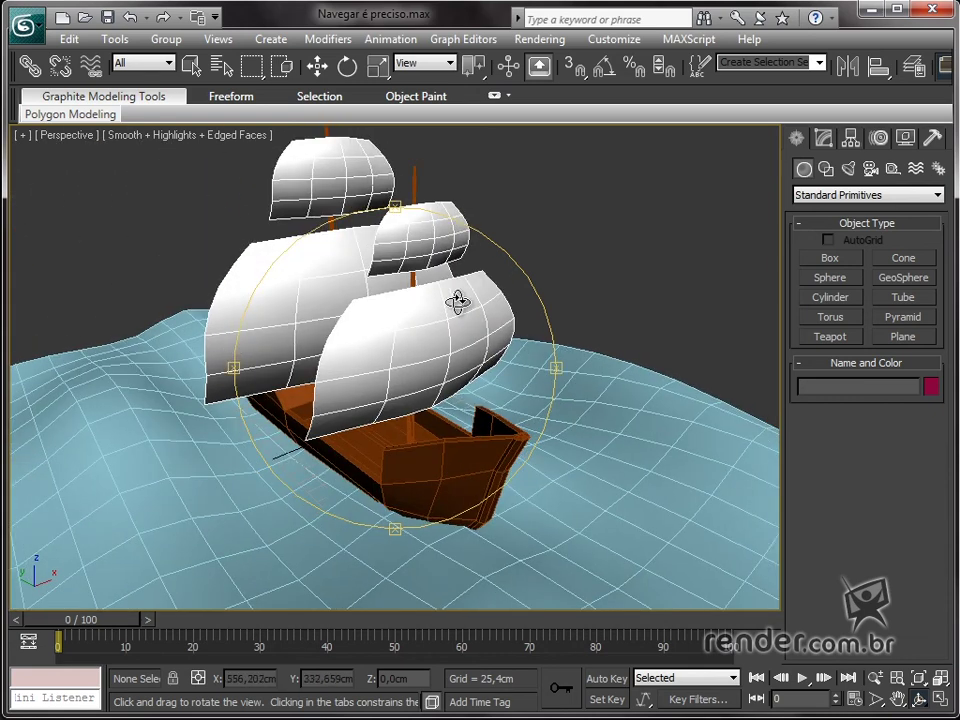
mouse_move(497, 253)
mouse_down()
mouse_move(523, 285)
mouse_move(446, 313)
mouse_move(423, 243)
mouse_move(493, 195)
mouse_move(544, 186)
mouse_move(561, 210)
mouse_move(525, 259)
mouse_move(502, 234)
mouse_up()
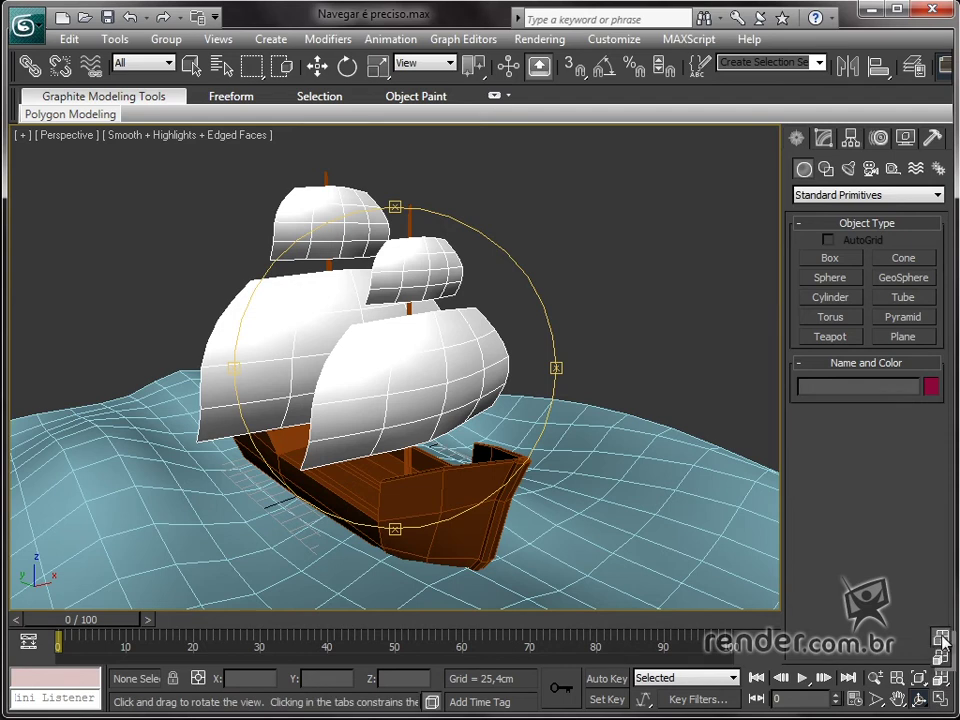
Step: Frame the whole scene, restore the four-viewport layout, and open the Zoom Extents All flyout
key(z)
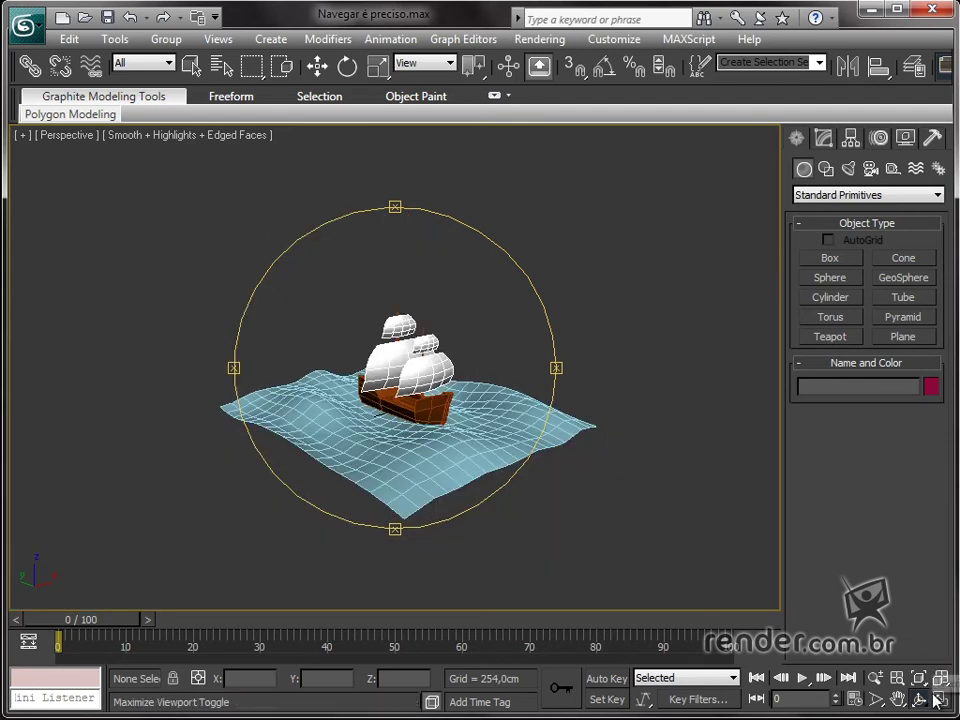
click(940, 699)
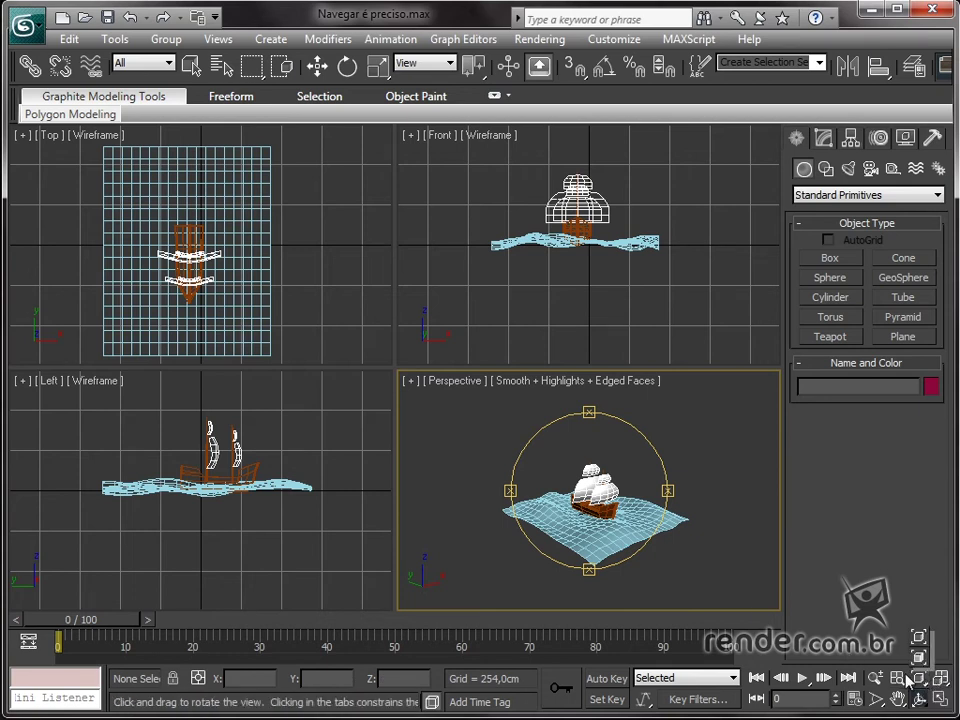
drag(919, 697, 922, 657)
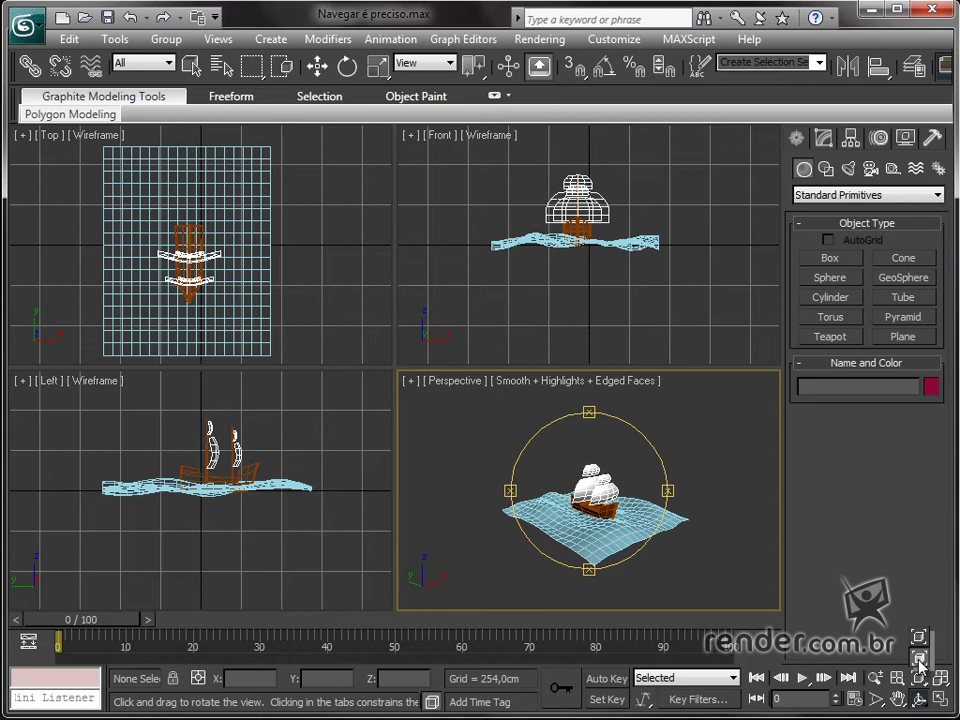
mouse_move(920, 660)
mouse_down()
mouse_move(931, 678)
mouse_move(940, 668)
mouse_up()
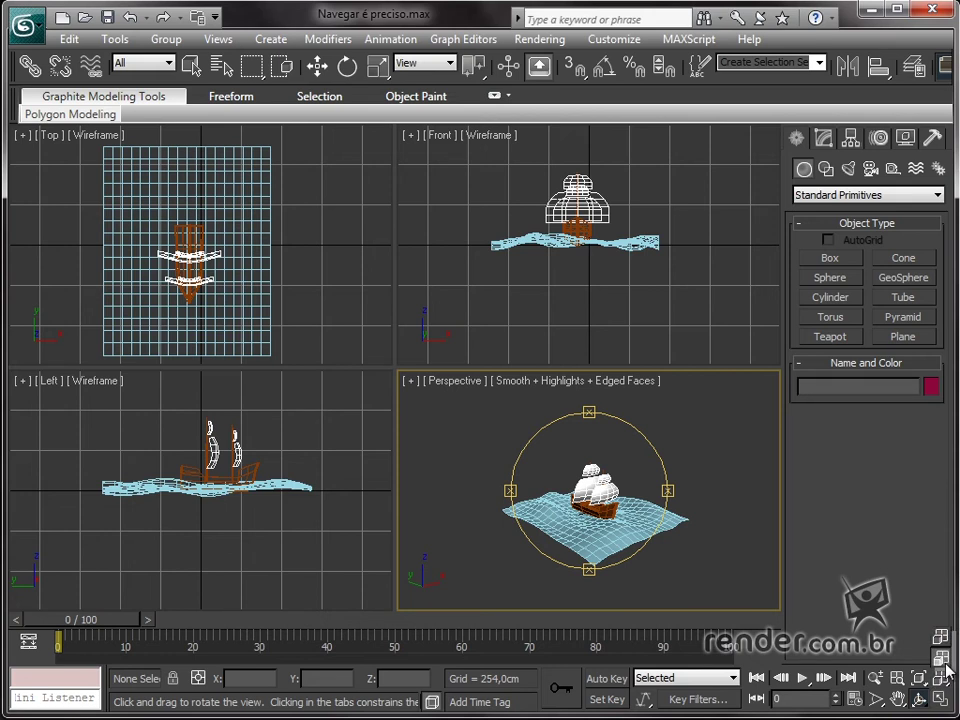
Step: Fit the whole scene into every view and select a sail on the ship
click(946, 665)
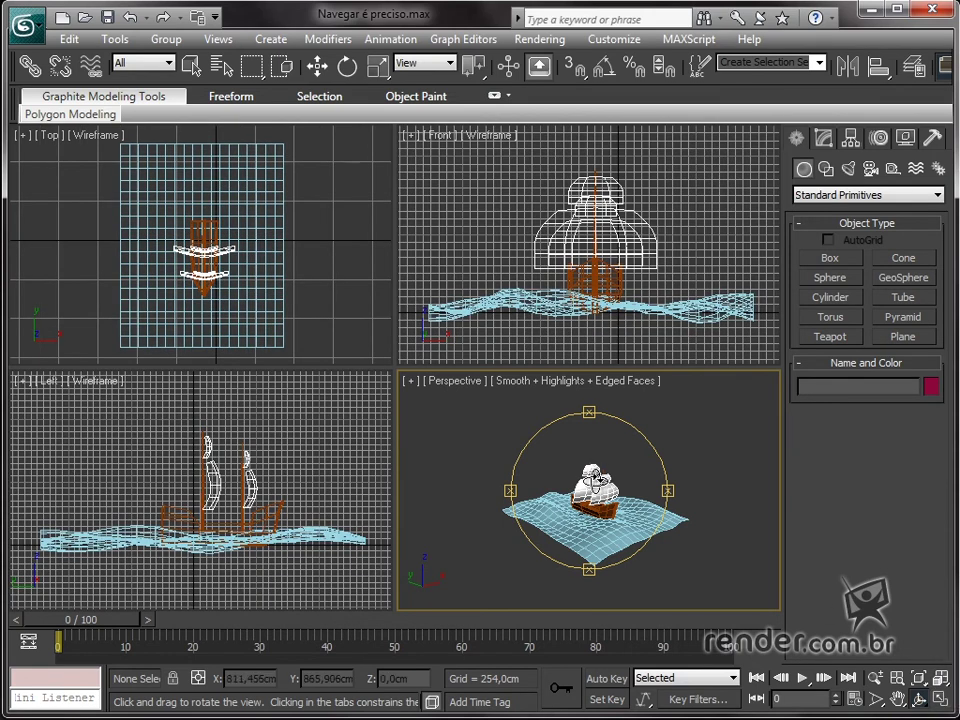
click(318, 66)
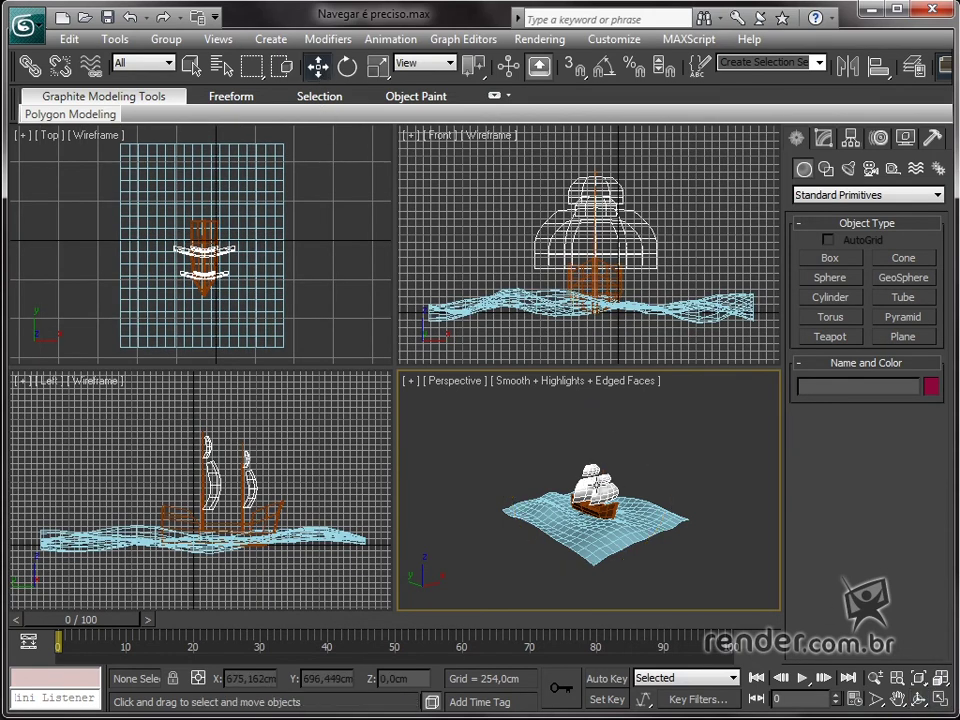
click(596, 484)
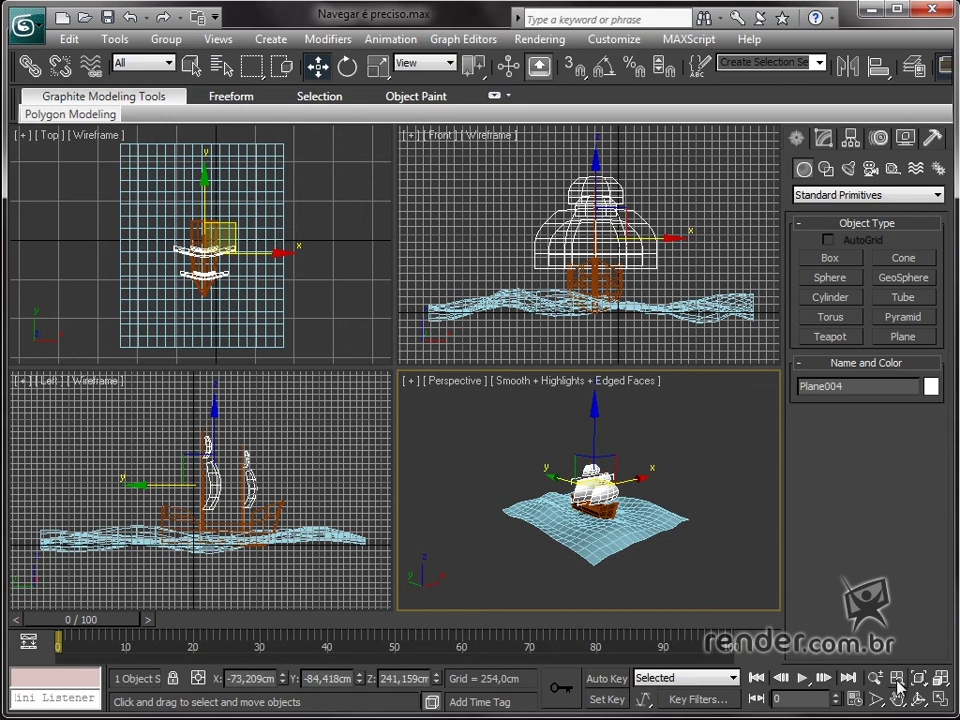
Step: Frame the selected sail in all views, then return to full extents and deselect
key(z)
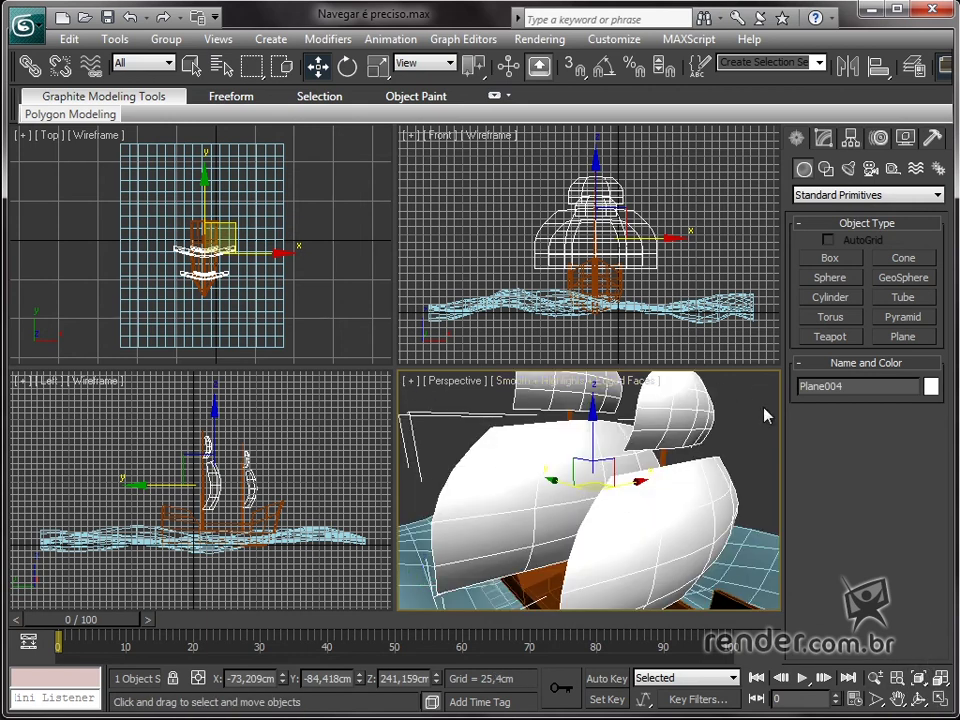
click(938, 685)
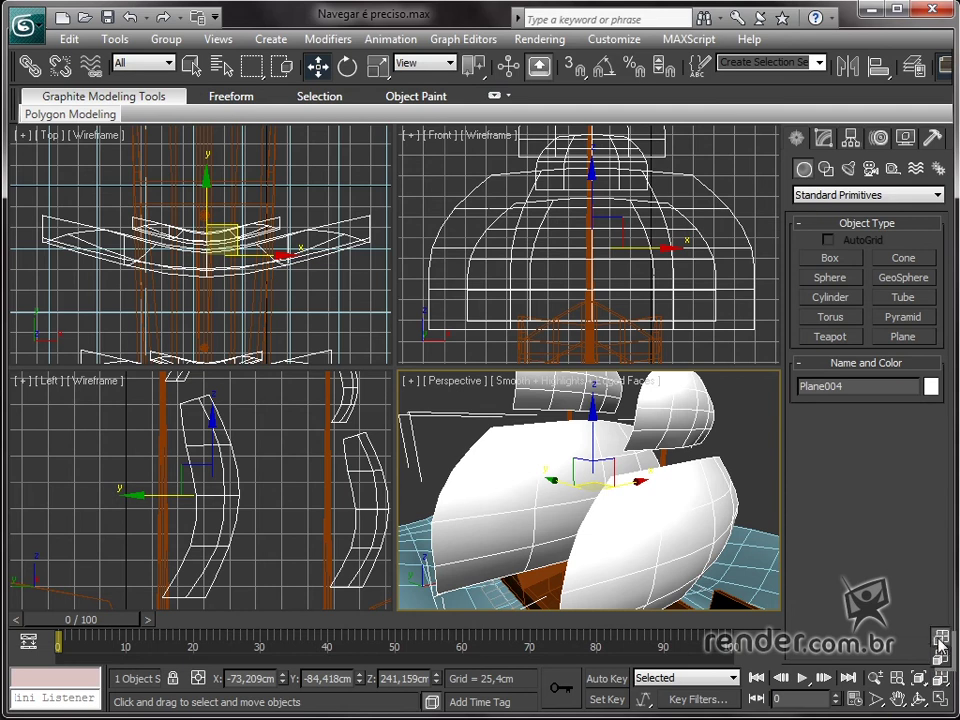
drag(940, 680, 940, 645)
click(670, 550)
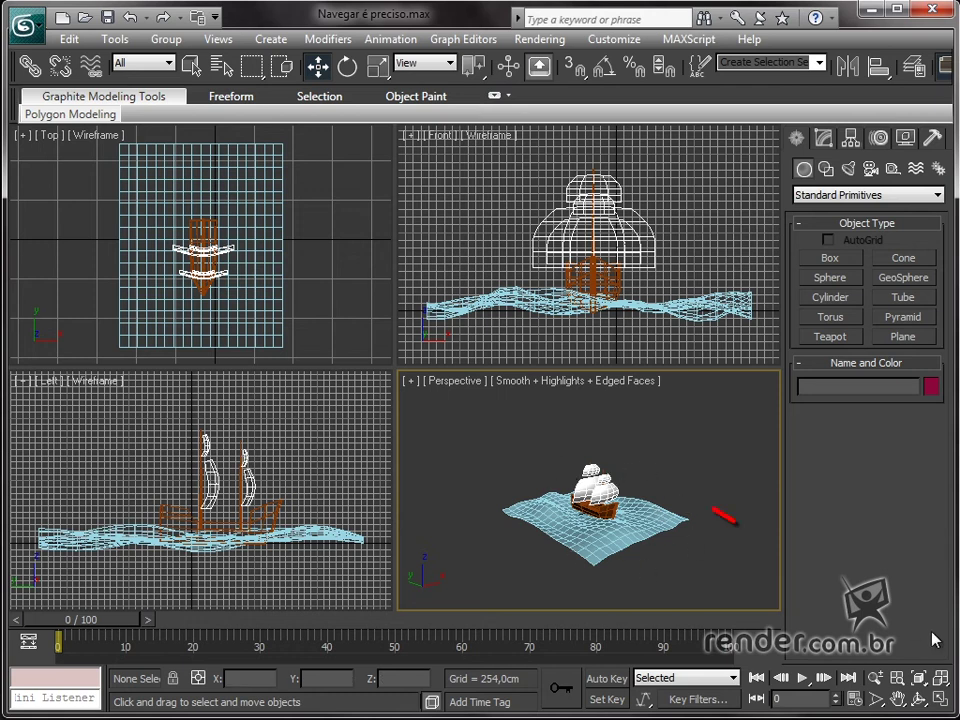
Step: Zoom Extents All, show the ViewCube with Ctrl+Alt+V, and maximize the Perspective view
click(940, 680)
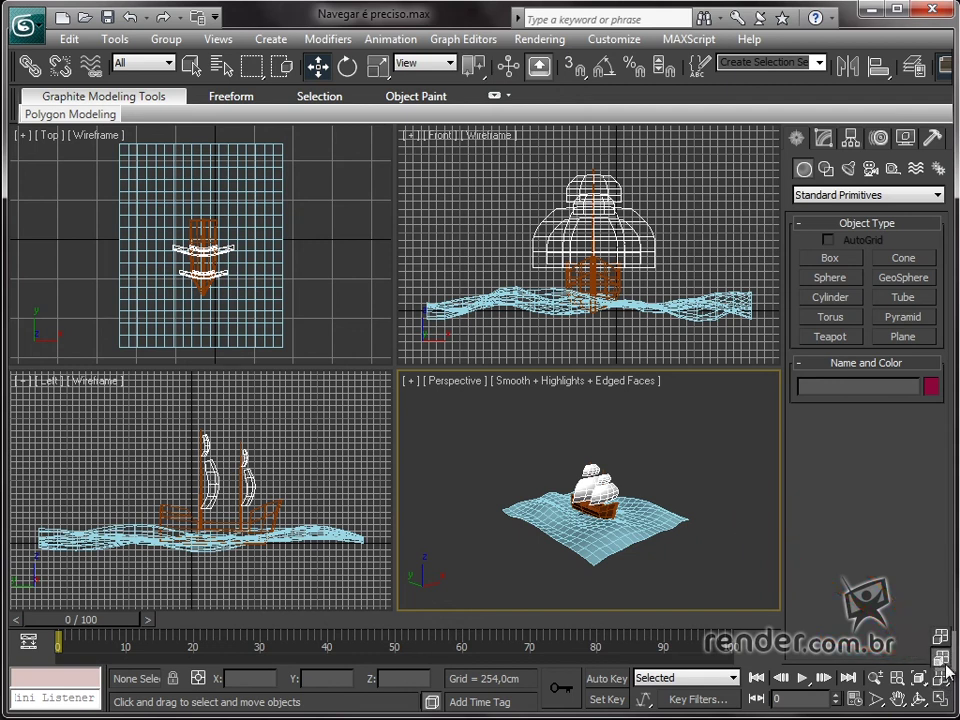
click(941, 660)
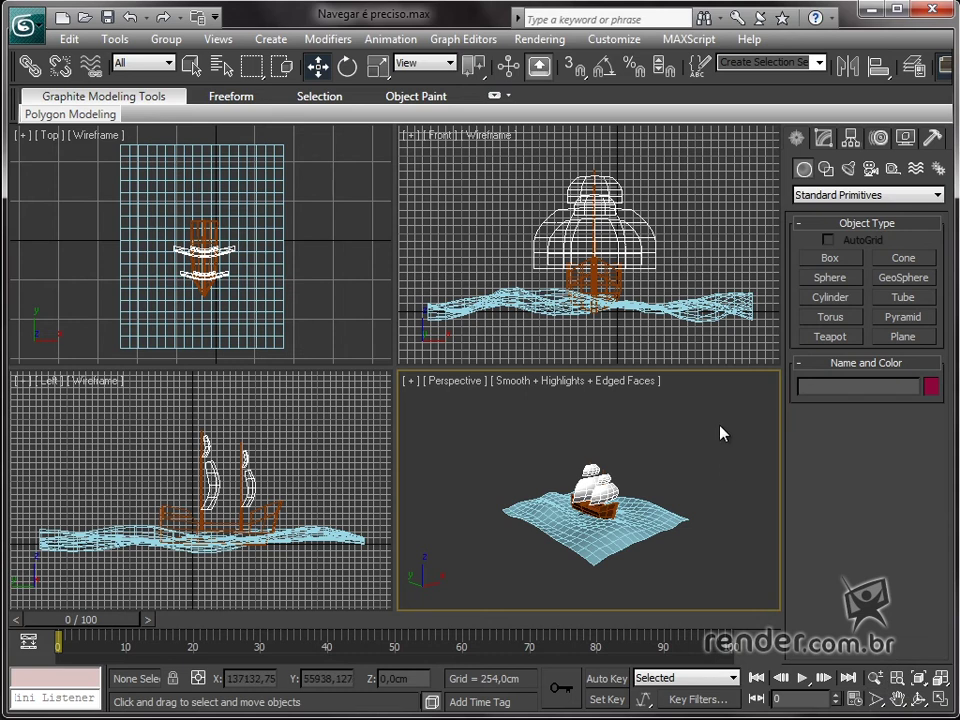
key(ctrl+alt+v)
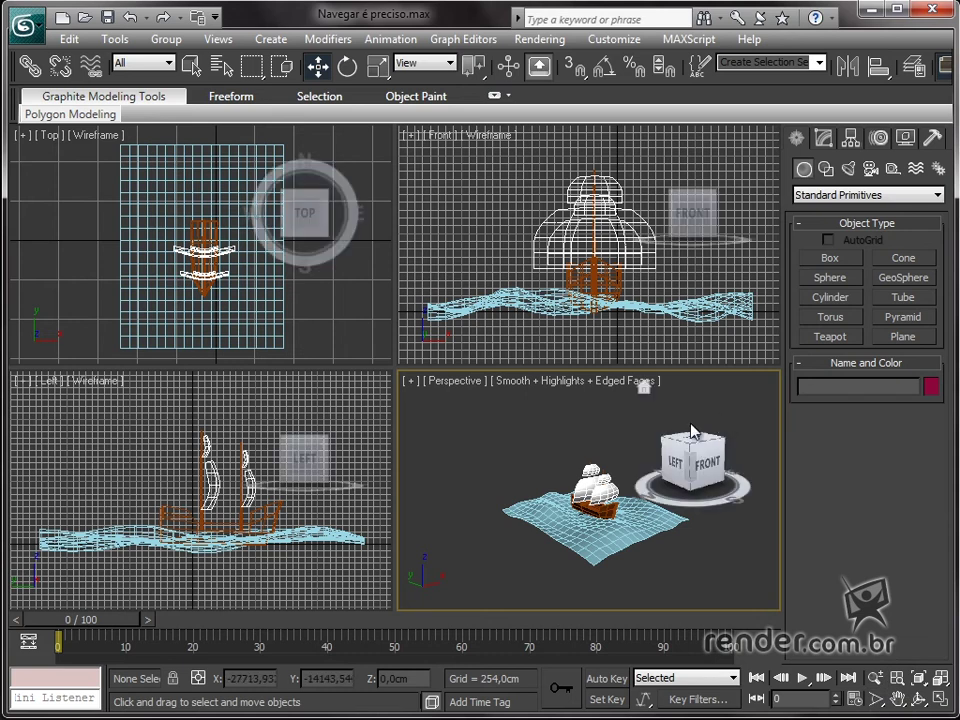
key(alt+w)
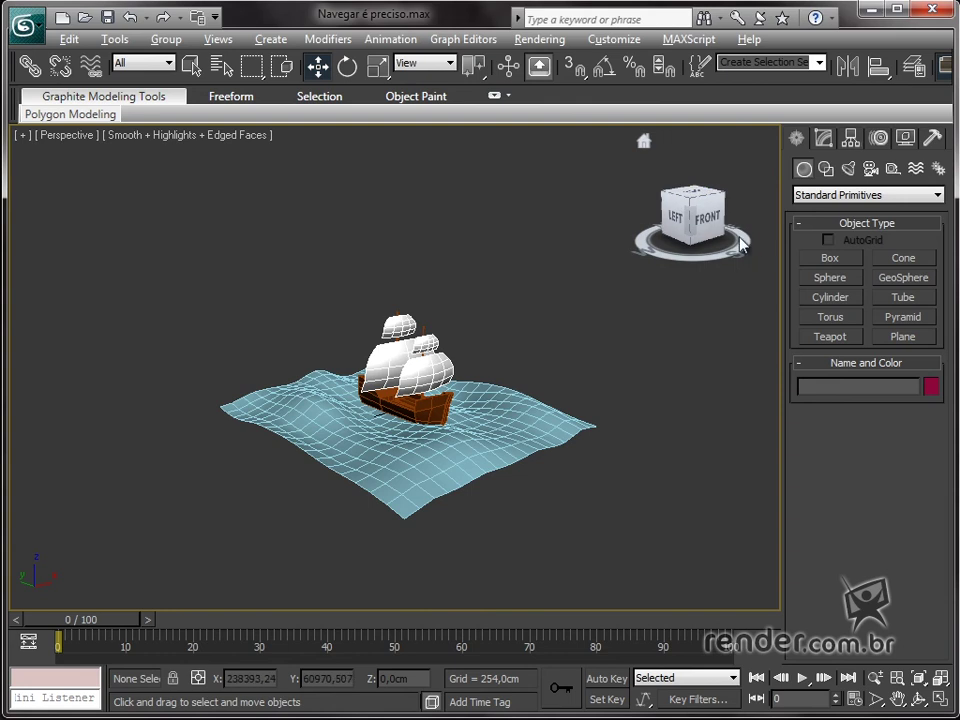
Step: Zoom in and use the ViewCube to view the ship from its left, front and right sides
scroll(396, 401, up, 5)
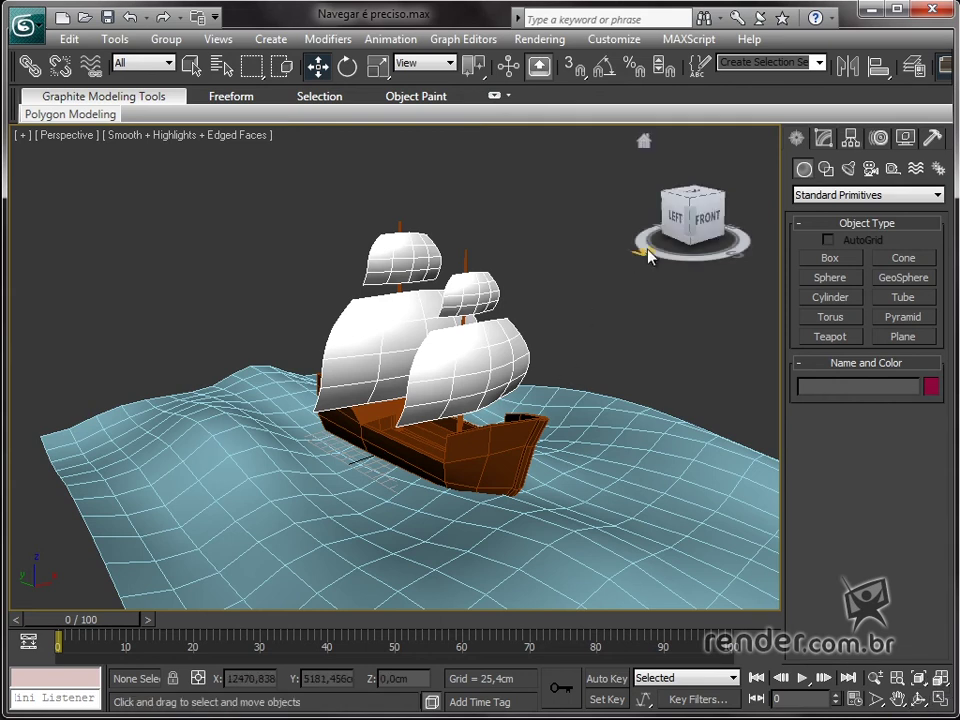
mouse_move(690, 245)
mouse_down()
mouse_move(608, 182)
mouse_move(594, 585)
mouse_move(553, 191)
mouse_move(560, 200)
mouse_up()
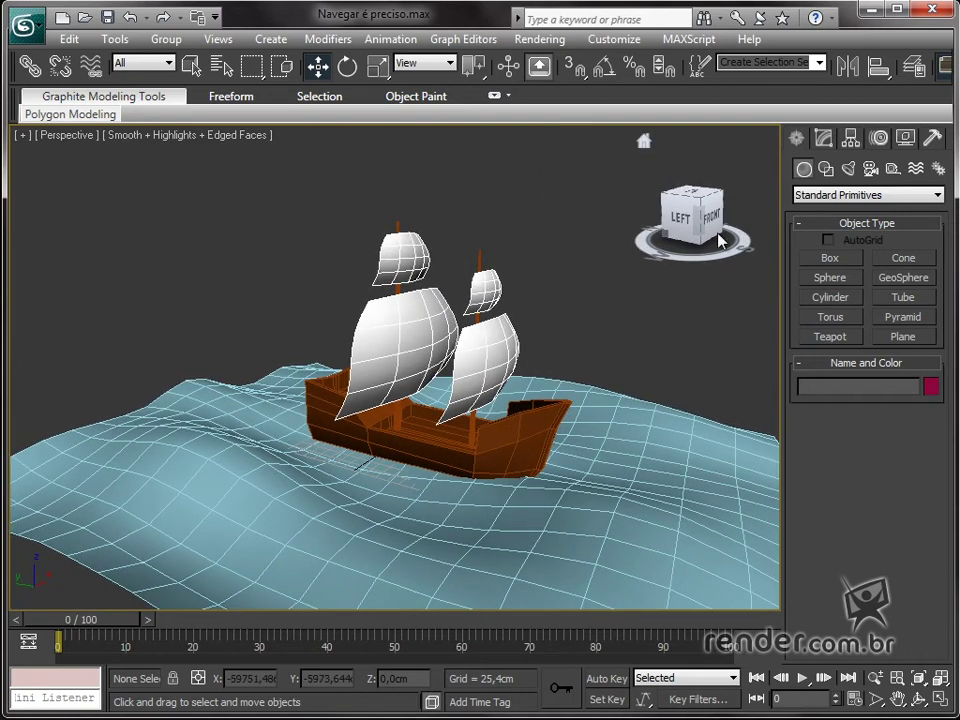
click(680, 220)
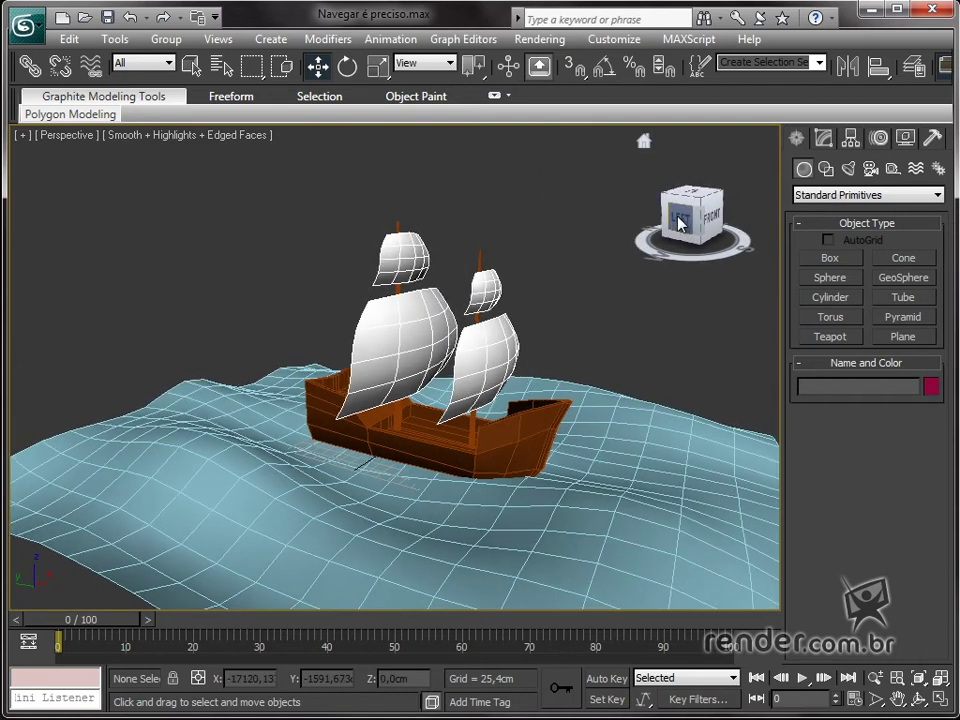
click(712, 216)
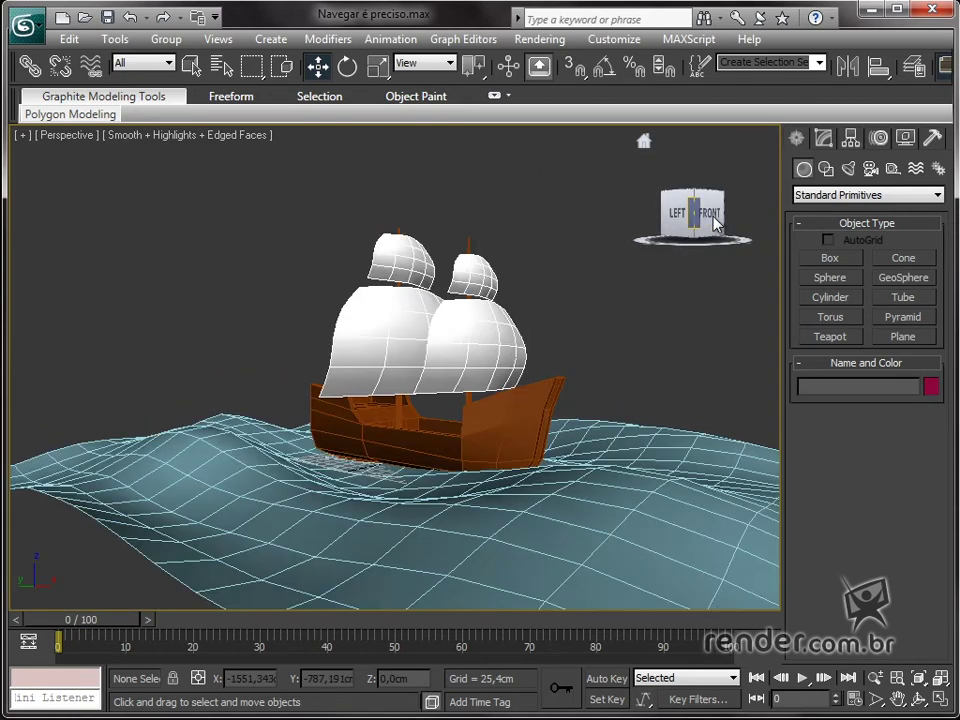
click(712, 218)
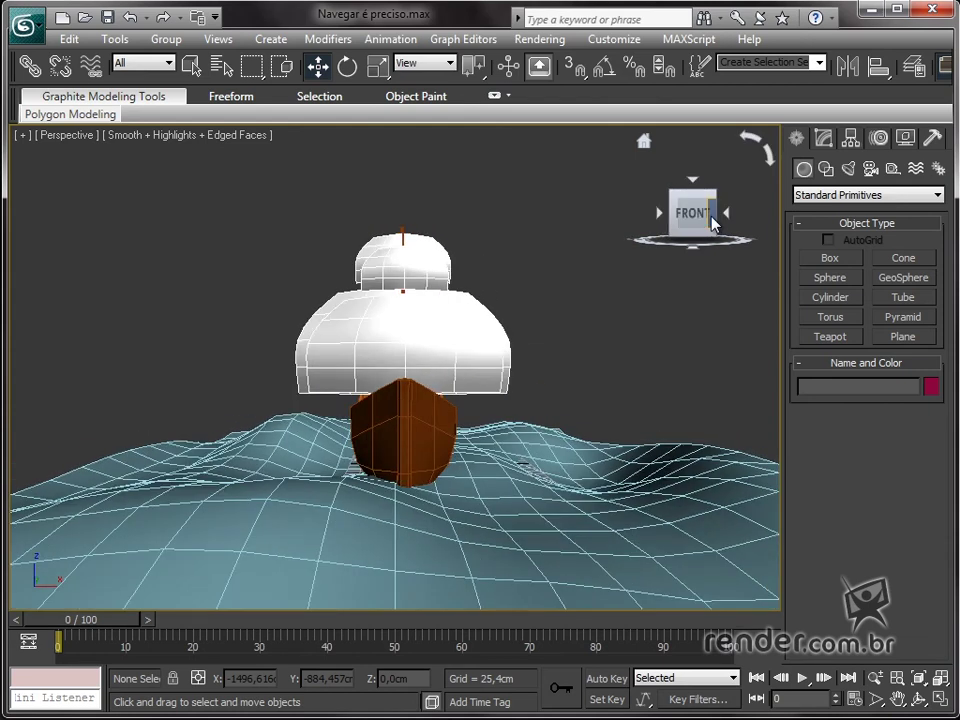
click(714, 222)
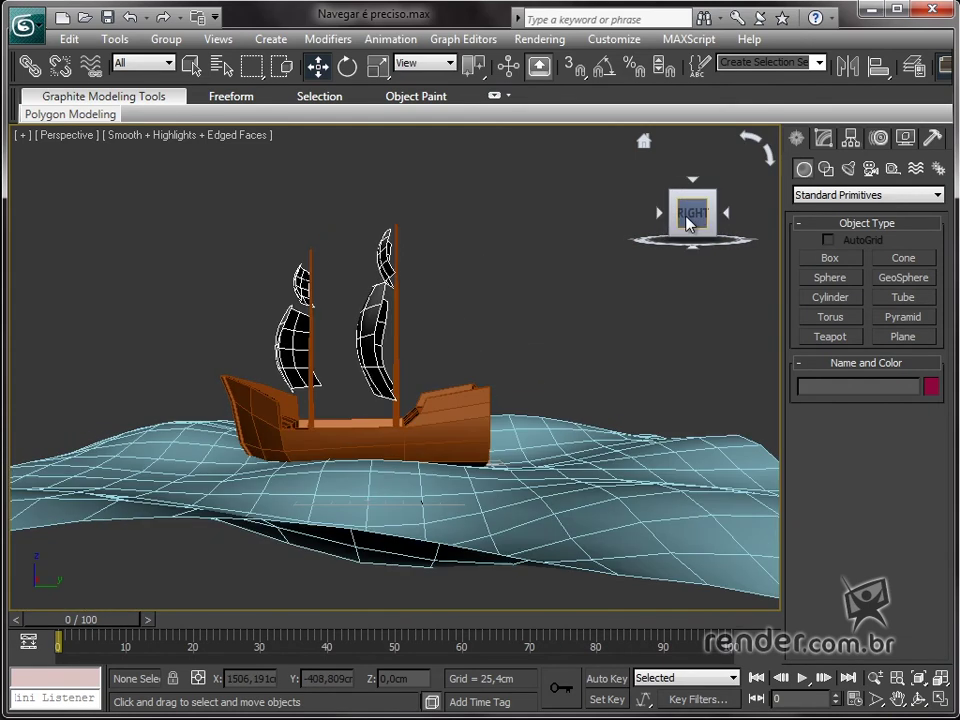
click(674, 222)
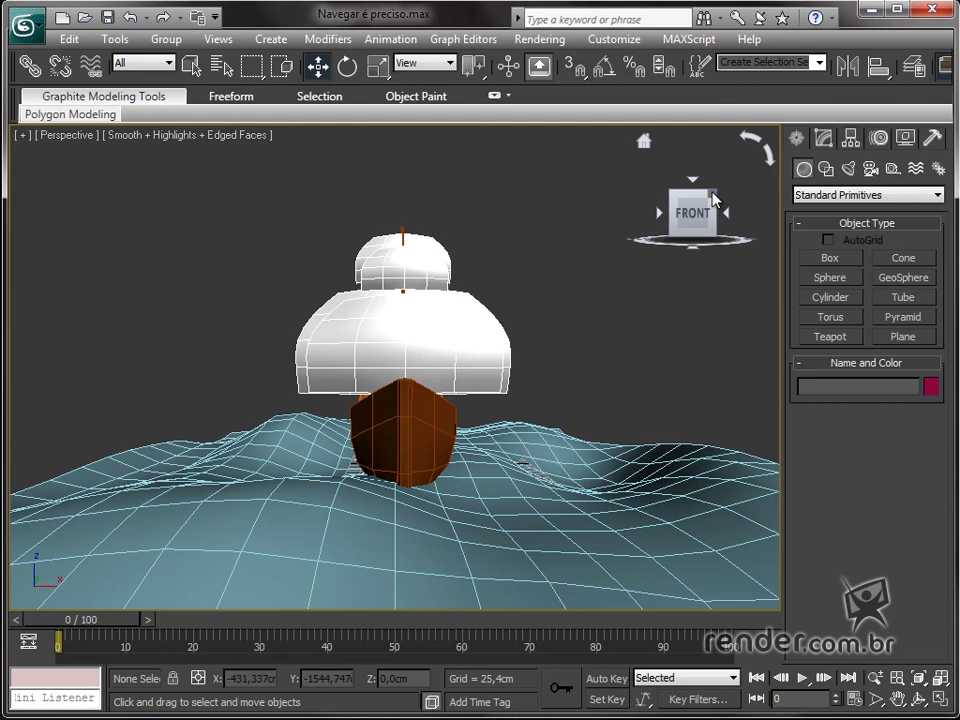
Step: Go to the raised front-right ViewCube corner, orbit round to back-left, then return to front-right
click(713, 199)
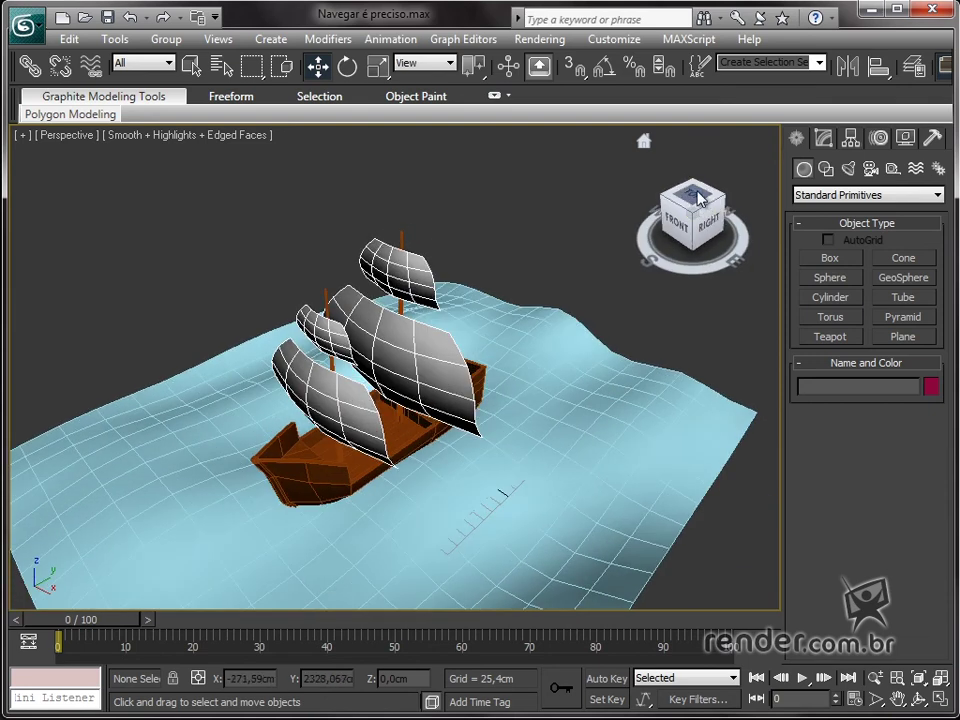
drag(695, 188, 520, 165)
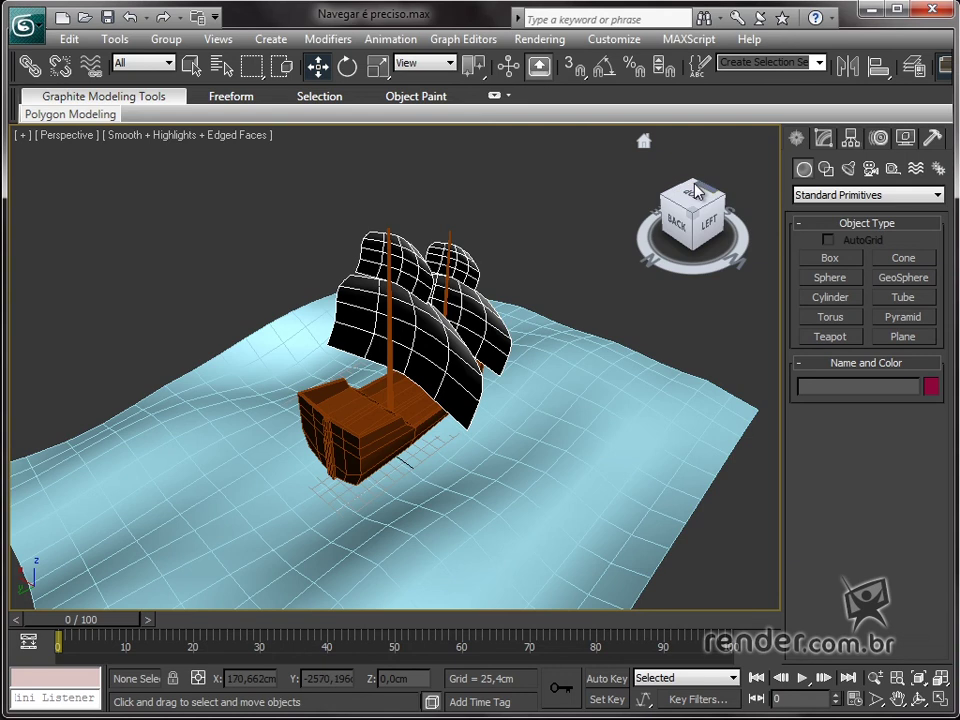
click(693, 190)
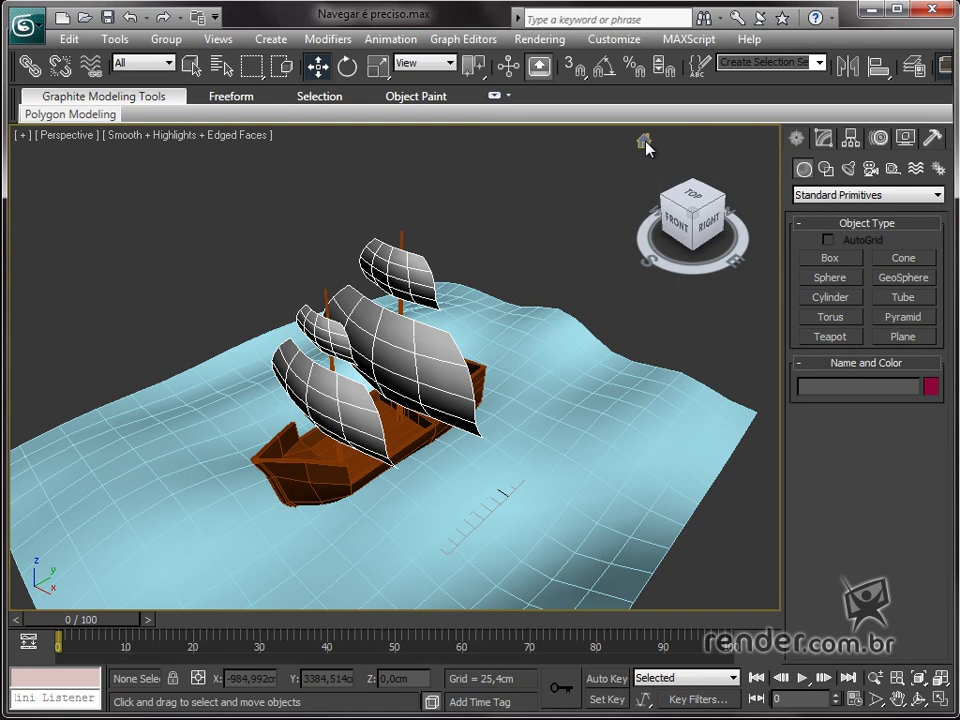
Step: Return to the Home view, then zoom, orbit and pan to a low left-front view of the whole ship
click(644, 143)
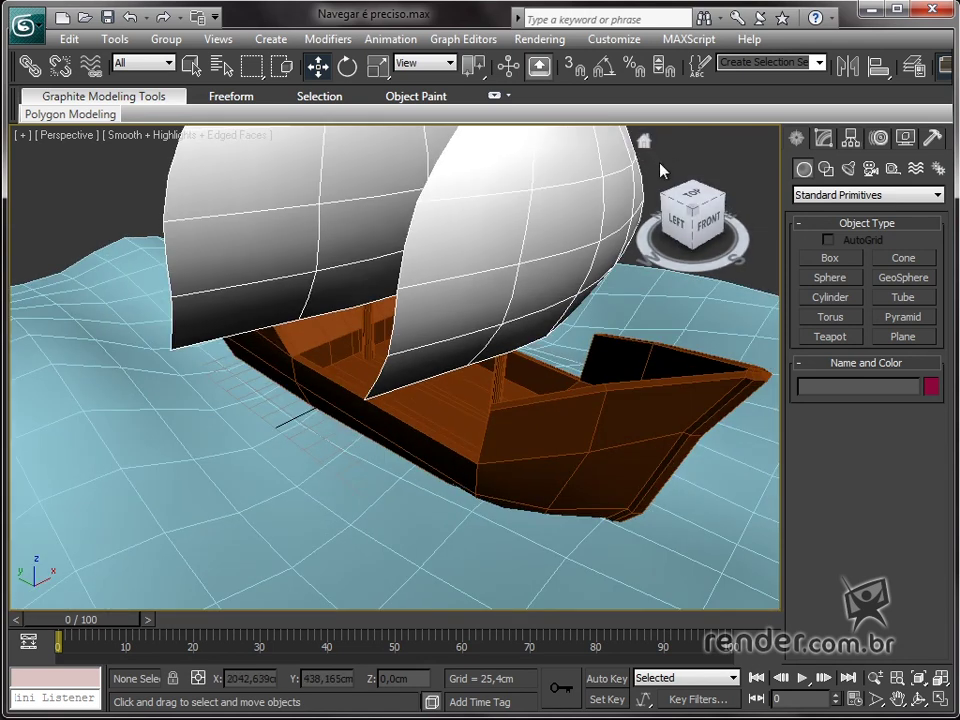
scroll(437, 318, up, 5)
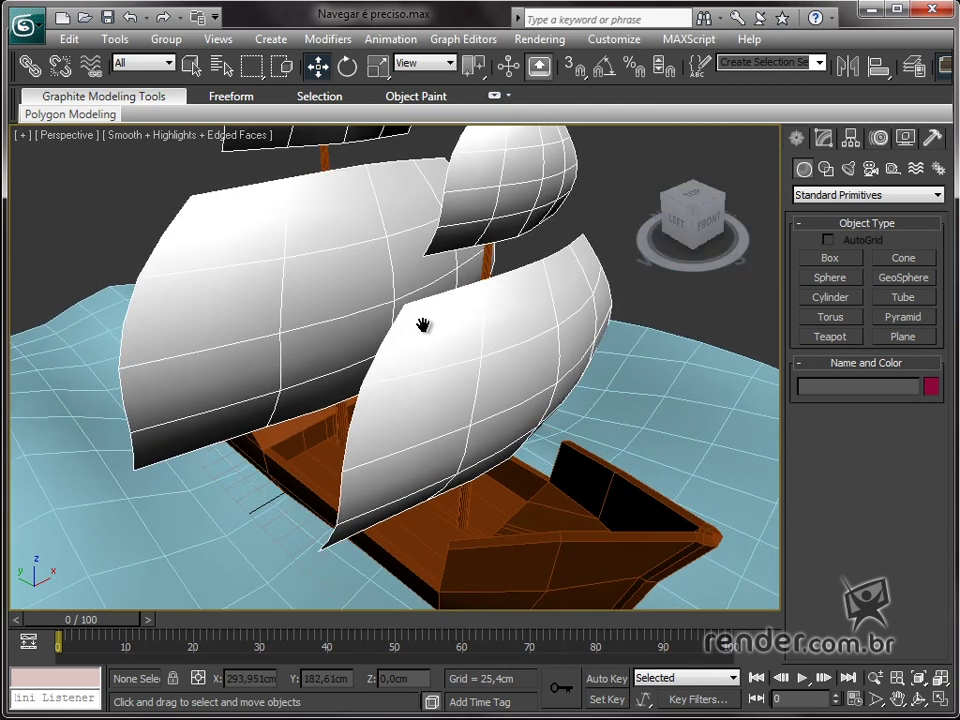
mouse_move(690, 214)
mouse_down()
mouse_move(706, 195)
mouse_move(707, 204)
mouse_up()
mouse_move(493, 274)
alt+middle_down()
mouse_move(422, 364)
mouse_move(437, 360)
alt+middle_up()
scroll(437, 356, down, 2)
scroll(437, 352, down, 2)
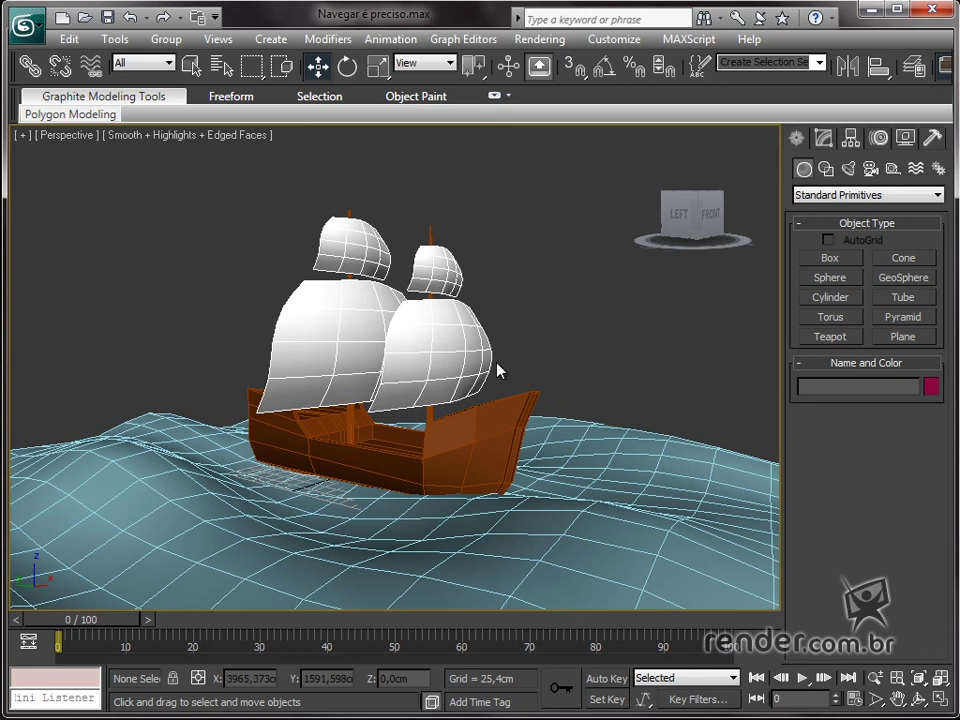
mouse_move(705, 222)
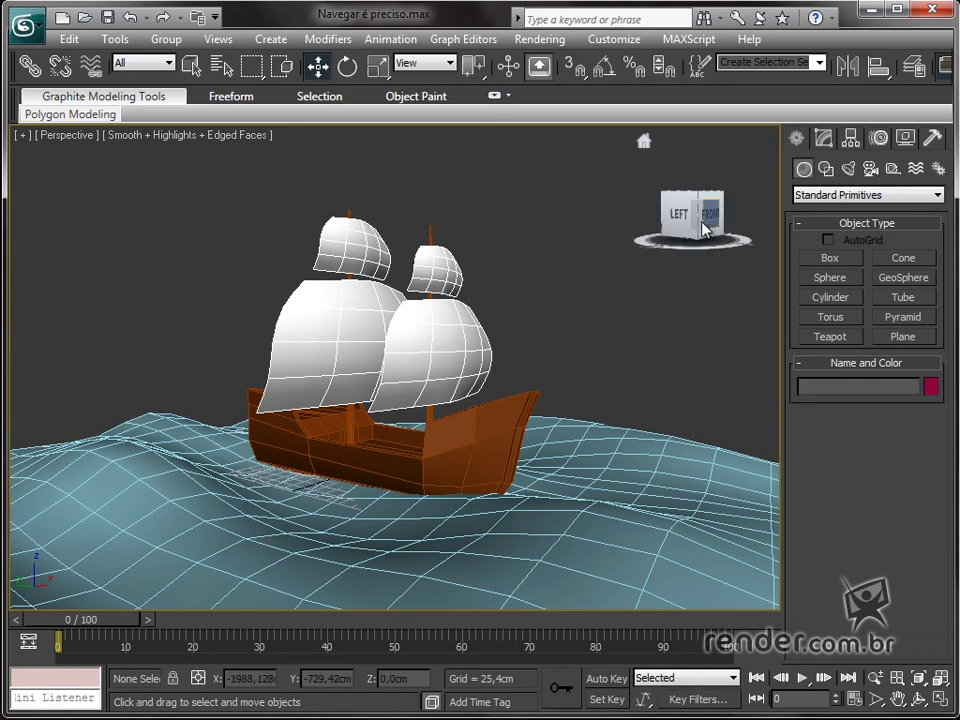
drag(705, 232, 710, 227)
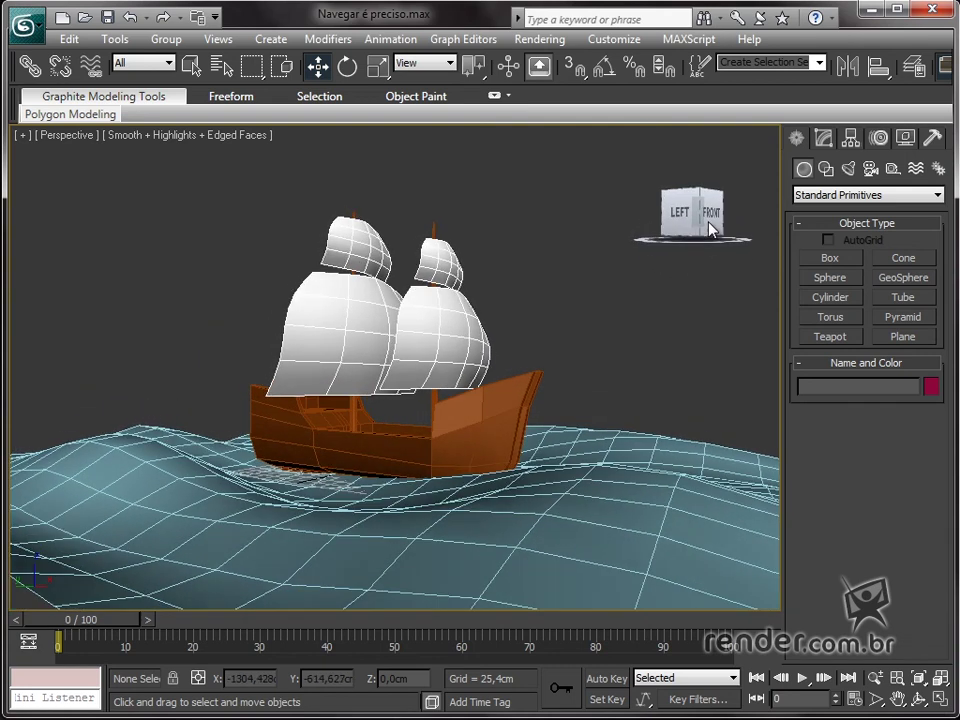